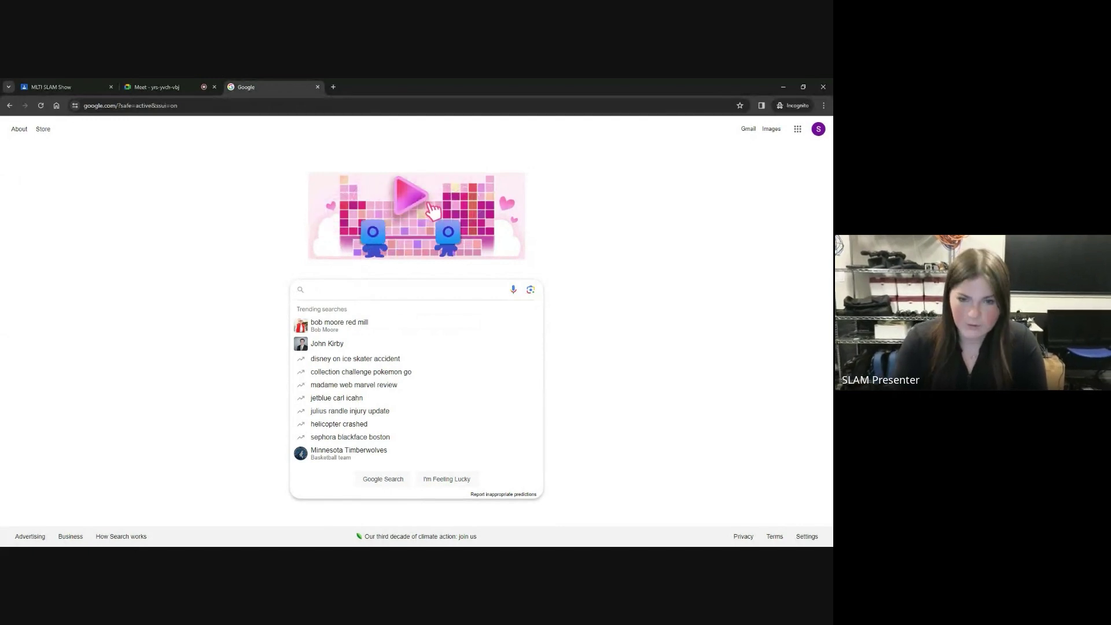
Step: Search Google for google.com/mymaps and follow the 'My Maps - Google' result
{"action": "type", "text": "go"}
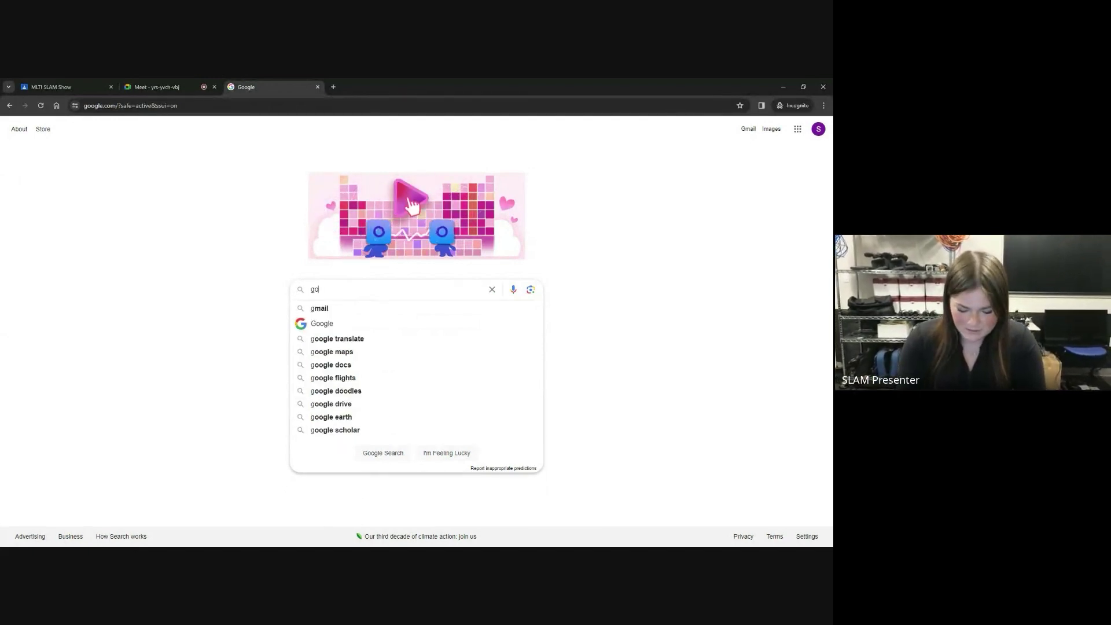
{"action": "type", "text": "og"}
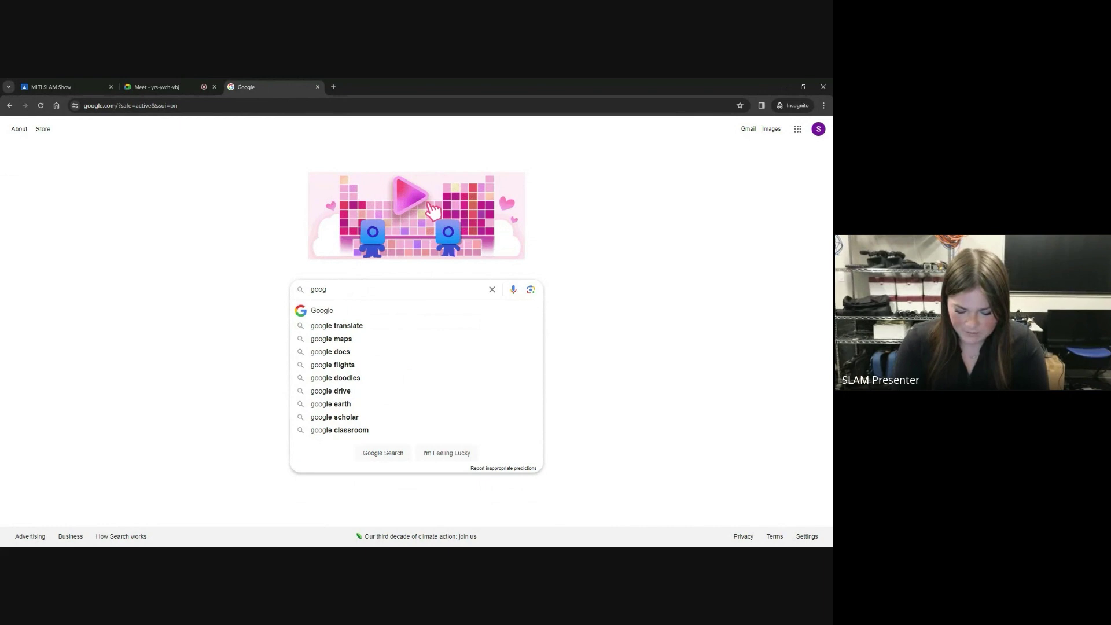
{"action": "type", "text": "le.com"}
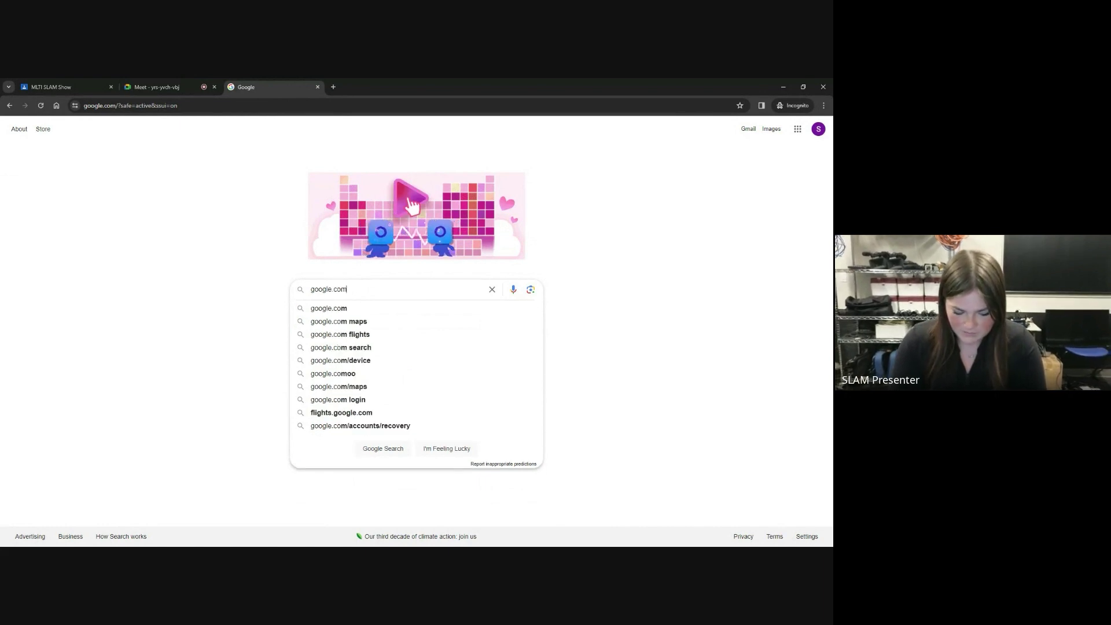
{"action": "type", "text": "/mymaps"}
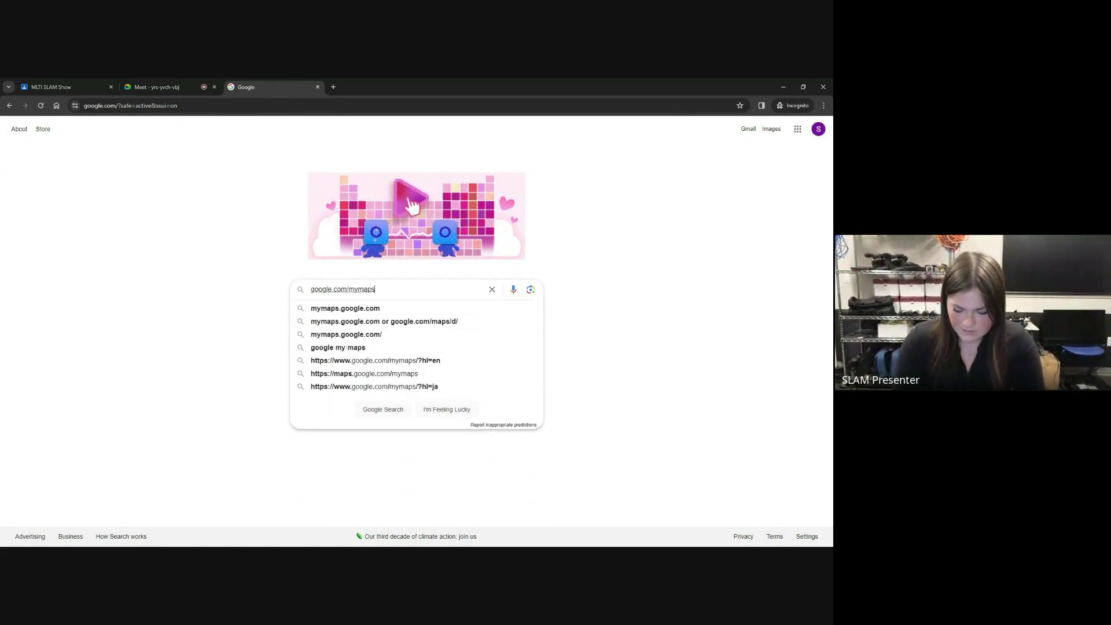
{"action": "key", "text": "Return"}
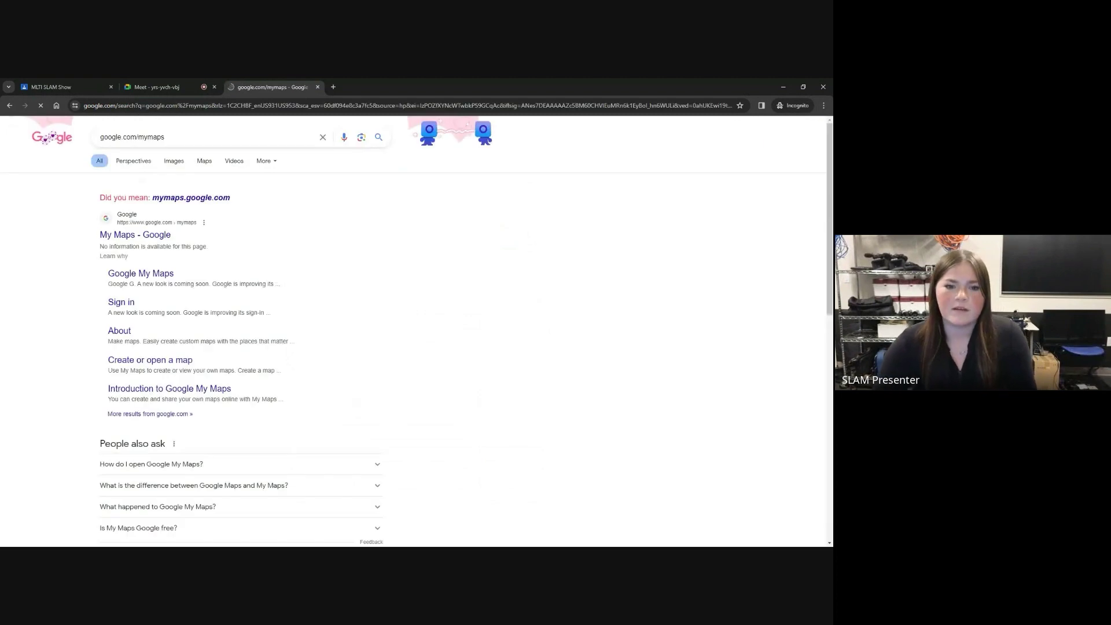
{"action": "left_click", "coordinate": [172, 235]}
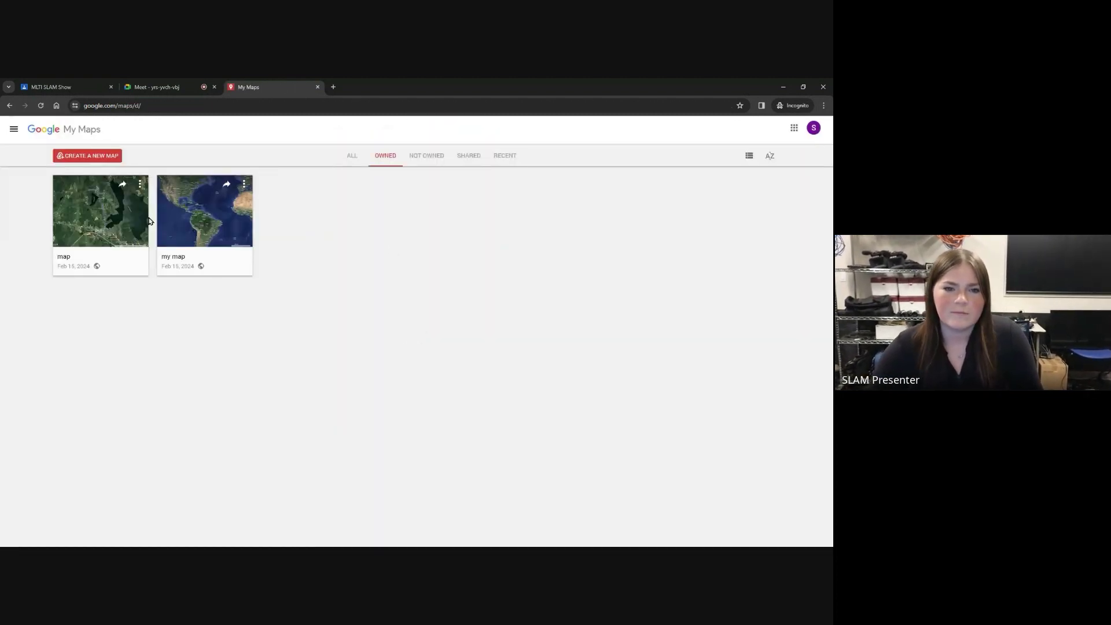
Step: Create a new map and rename 'Untitled map' to 'haylees map'
{"action": "left_click", "coordinate": [104, 159]}
{"action": "left_click", "coordinate": [501, 366]}
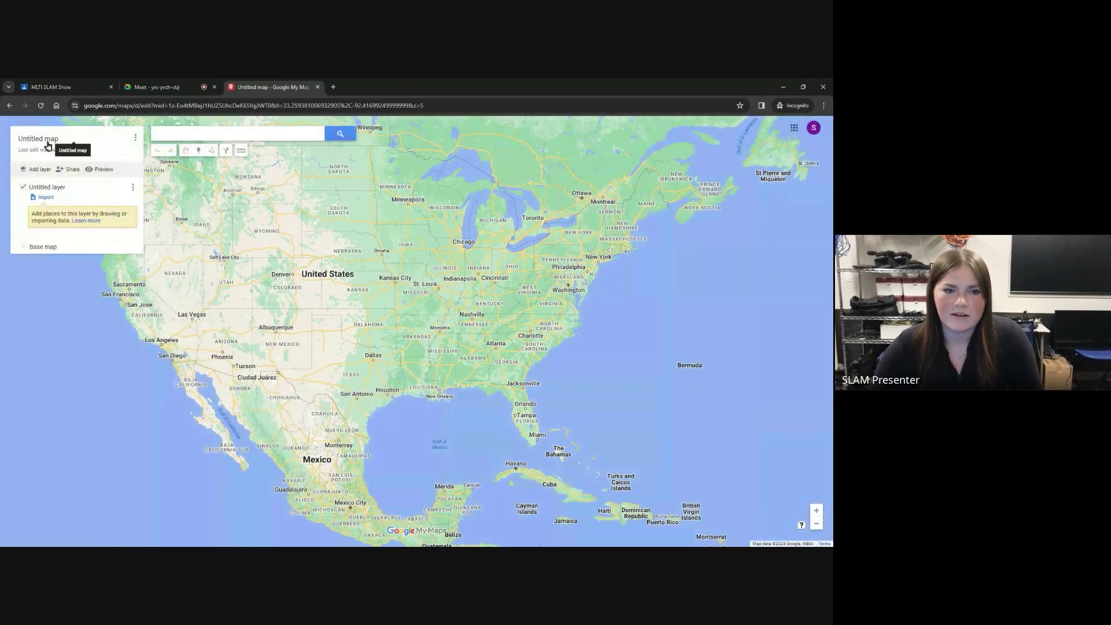
{"action": "left_click", "coordinate": [48, 144]}
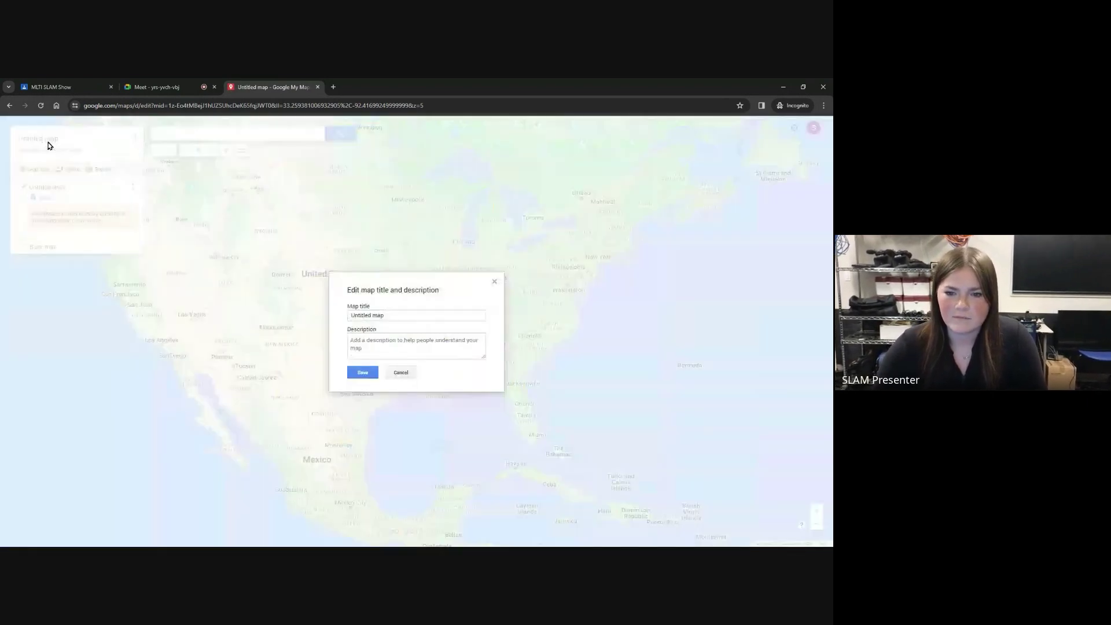
{"action": "key", "text": "BackSpace"}
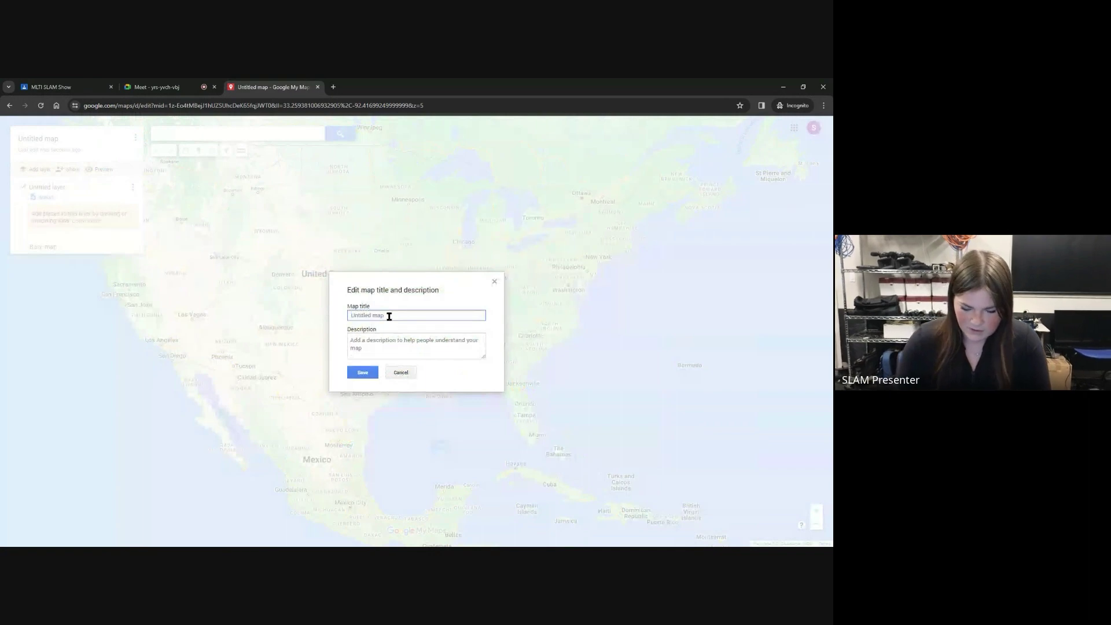
{"action": "type", "text": "haylees map"}
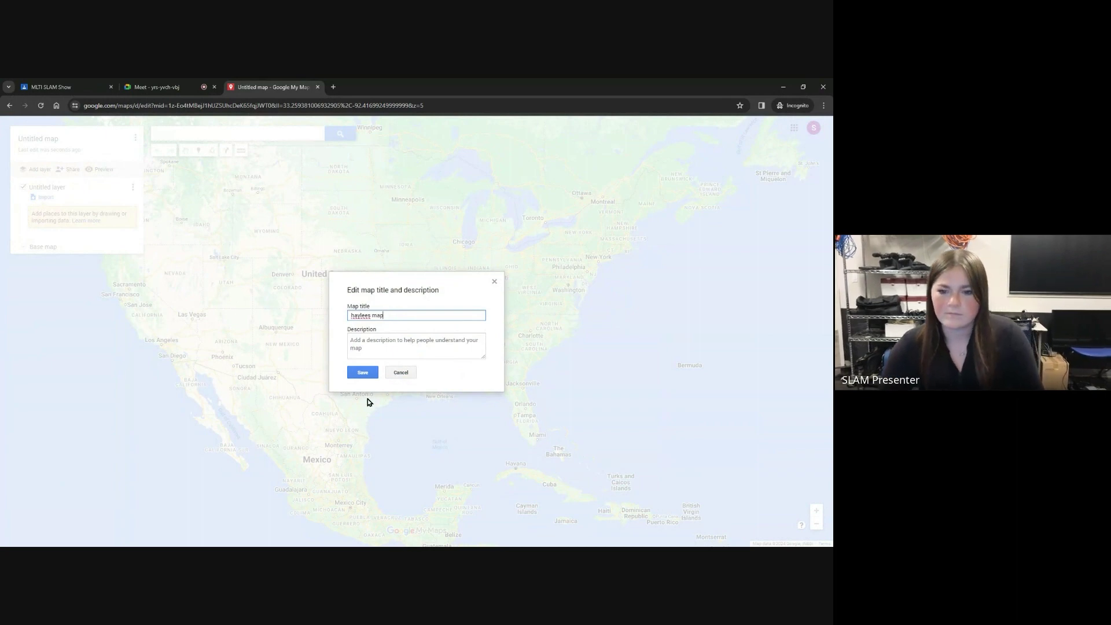
{"action": "left_click", "coordinate": [369, 375]}
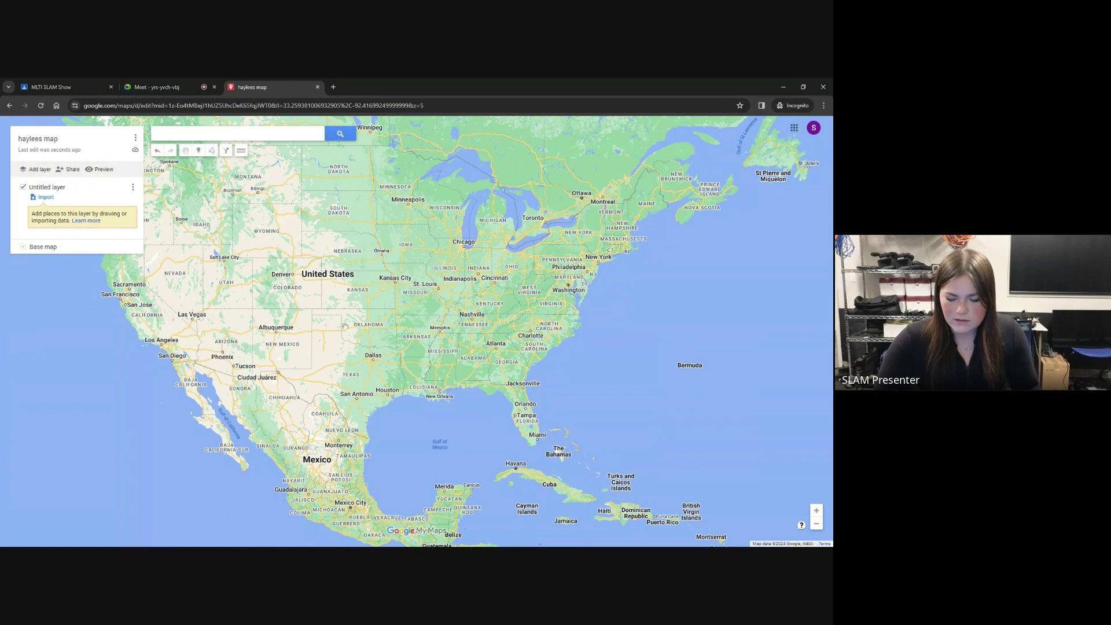
Step: Change the base map to Satellite imagery and recentre the view
{"action": "left_click", "coordinate": [32, 250]}
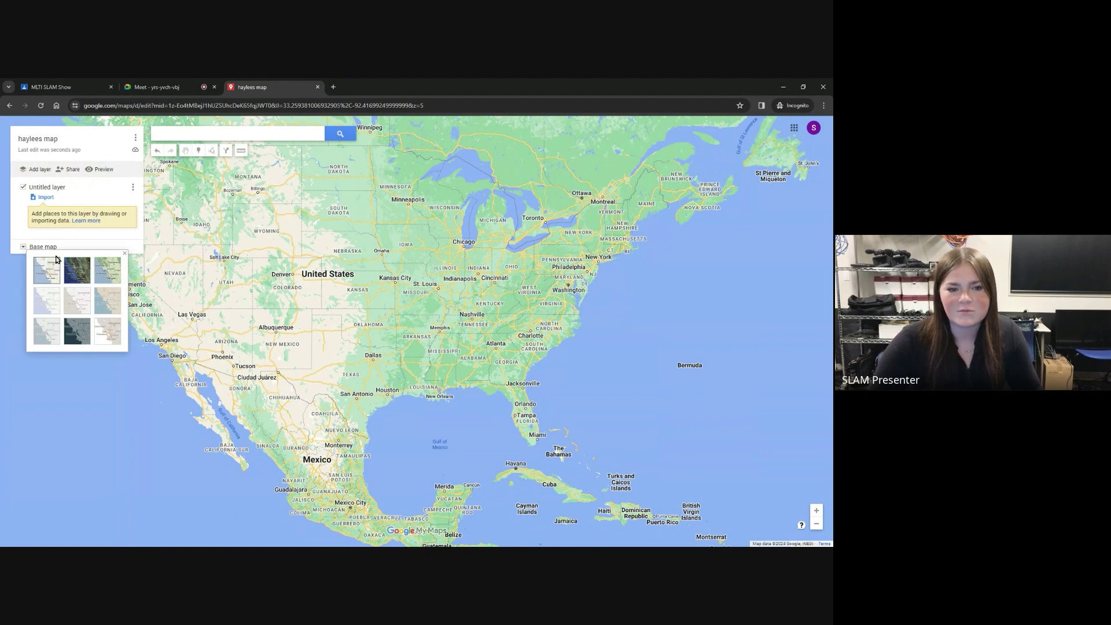
{"action": "left_click", "coordinate": [105, 273]}
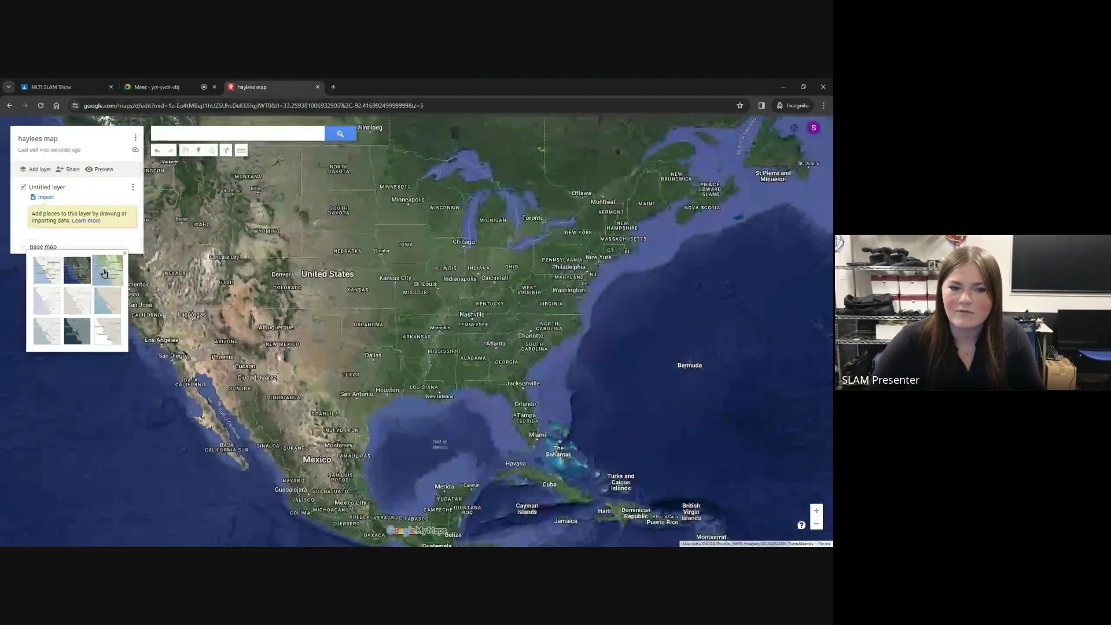
{"action": "left_click_drag", "start_coordinate": [414, 302], "coordinate": [399, 353]}
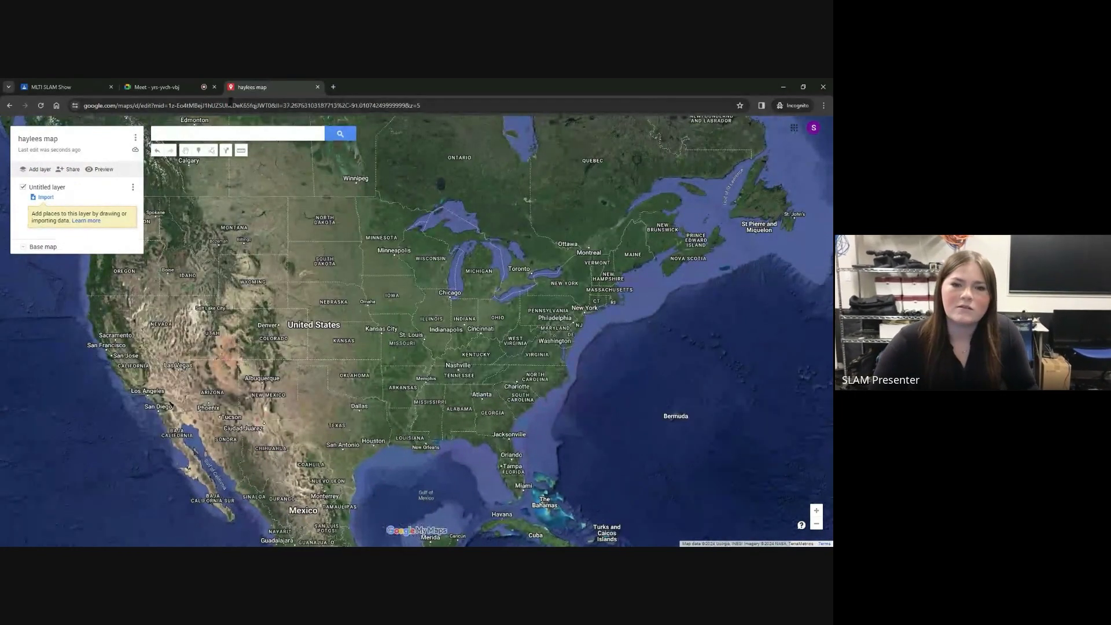
{"action": "left_click", "coordinate": [231, 133]}
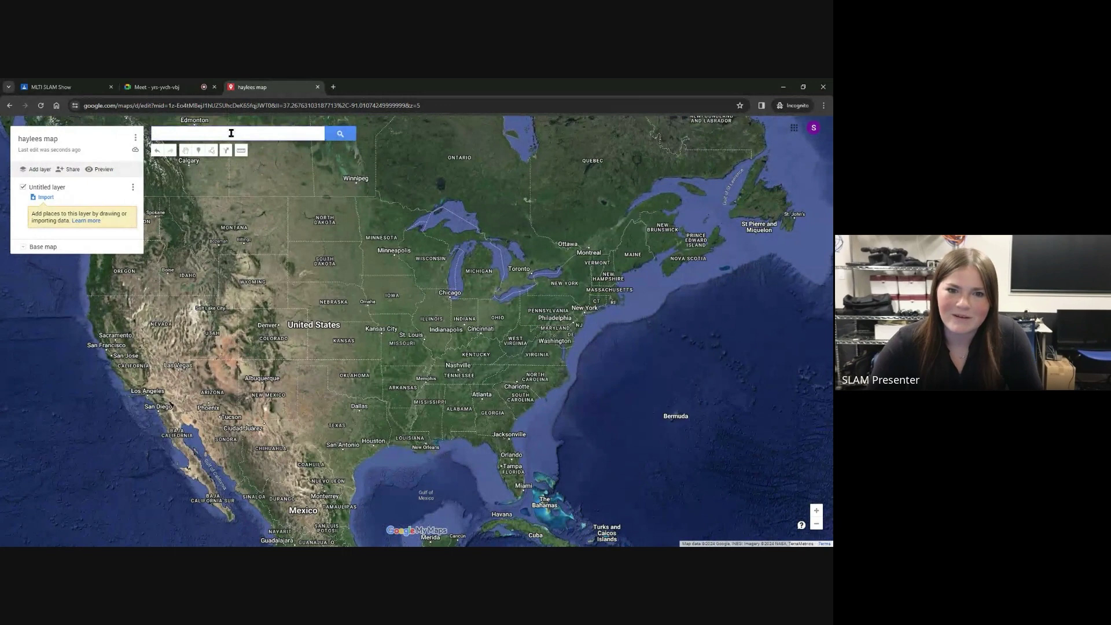
Step: Search for 'nokomis regional' and add the school to the map
{"action": "type", "text": "s"}
{"action": "key", "text": "BackSpace"}
{"action": "type", "text": "n"}
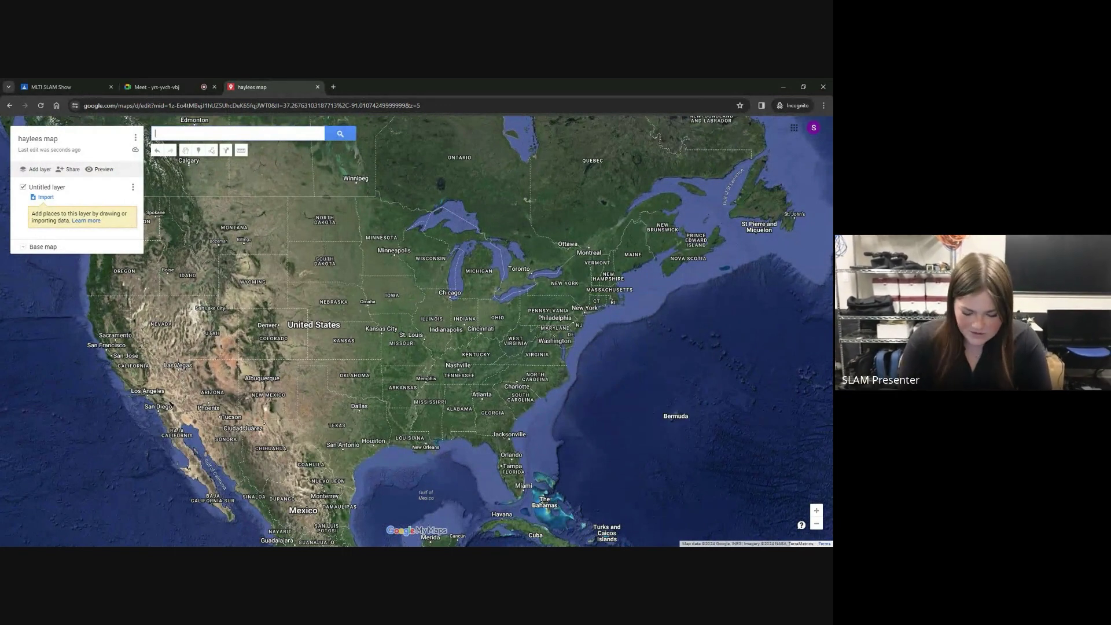
{"action": "type", "text": "okomis re"}
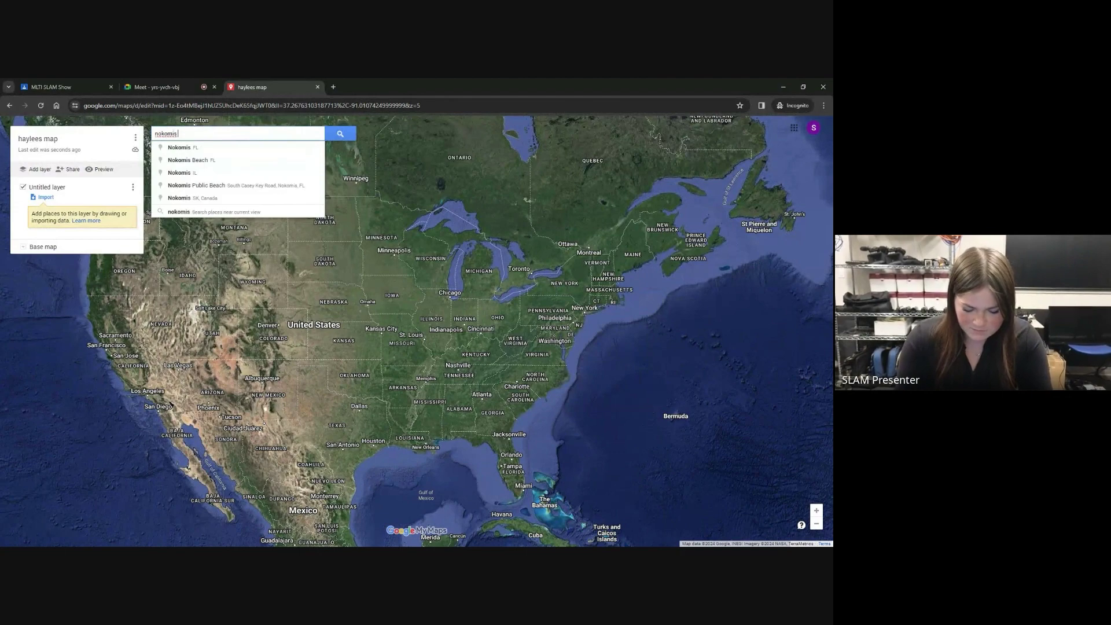
{"action": "key", "text": "BackSpace"}
{"action": "key", "text": "BackSpace"}
{"action": "key", "text": "BackSpace"}
{"action": "key", "text": "BackSpace"}
{"action": "key", "text": "BackSpace"}
{"action": "key", "text": "BackSpace"}
{"action": "key", "text": "BackSpace"}
{"action": "key", "text": "BackSpace"}
{"action": "key", "text": "BackSpace"}
{"action": "key", "text": "BackSpace"}
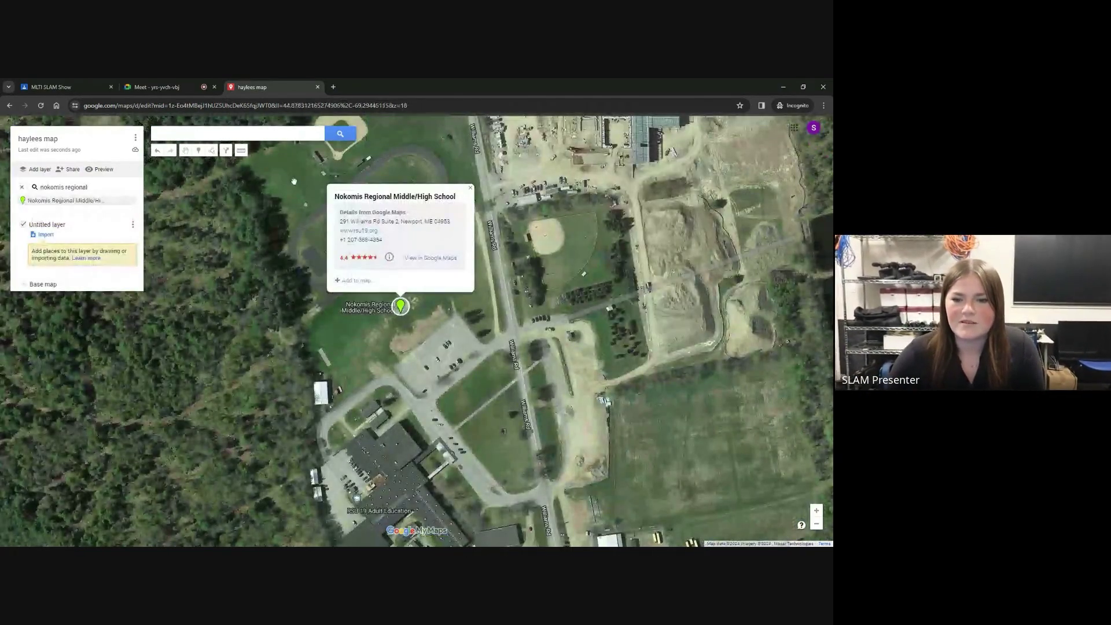
{"action": "left_click", "coordinate": [355, 280]}
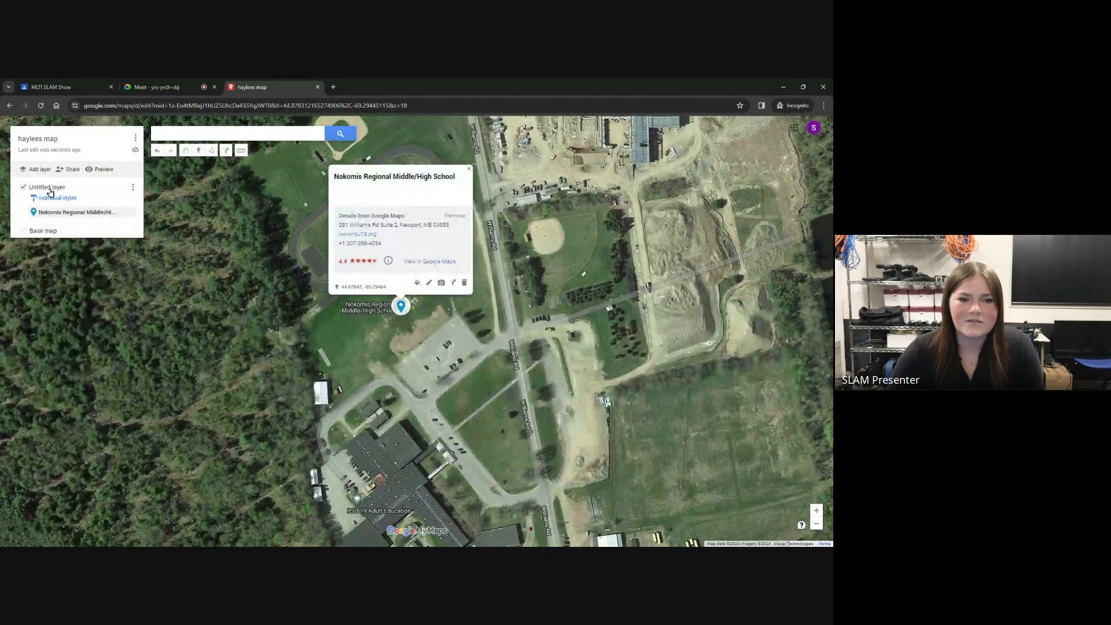
Step: Style the school pin red with the snowflake icon
{"action": "left_click", "coordinate": [418, 284]}
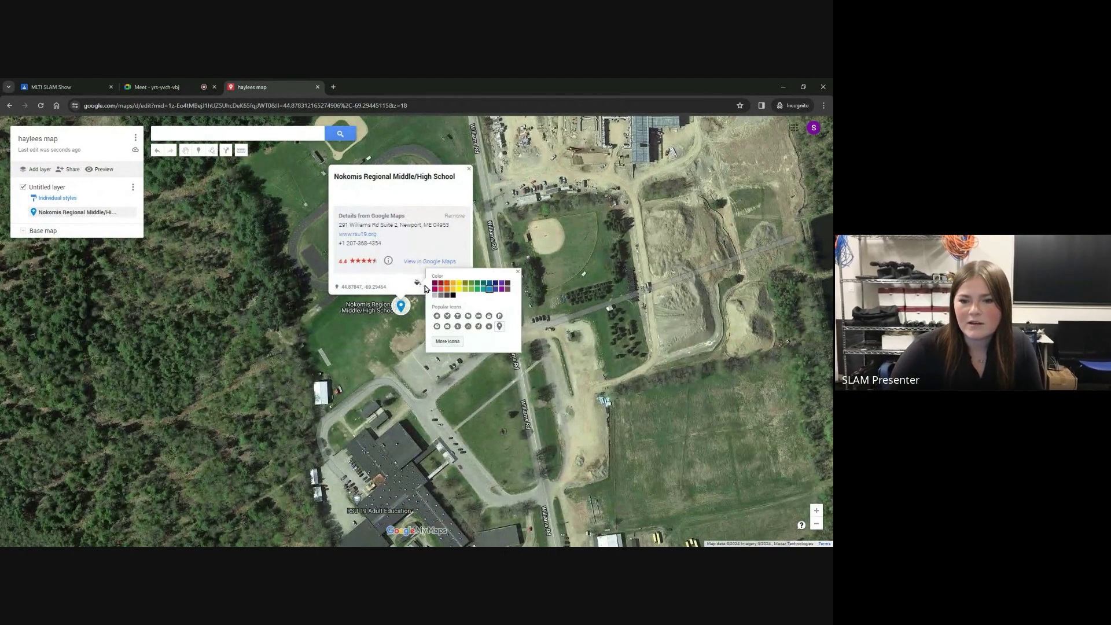
{"action": "left_click", "coordinate": [441, 283]}
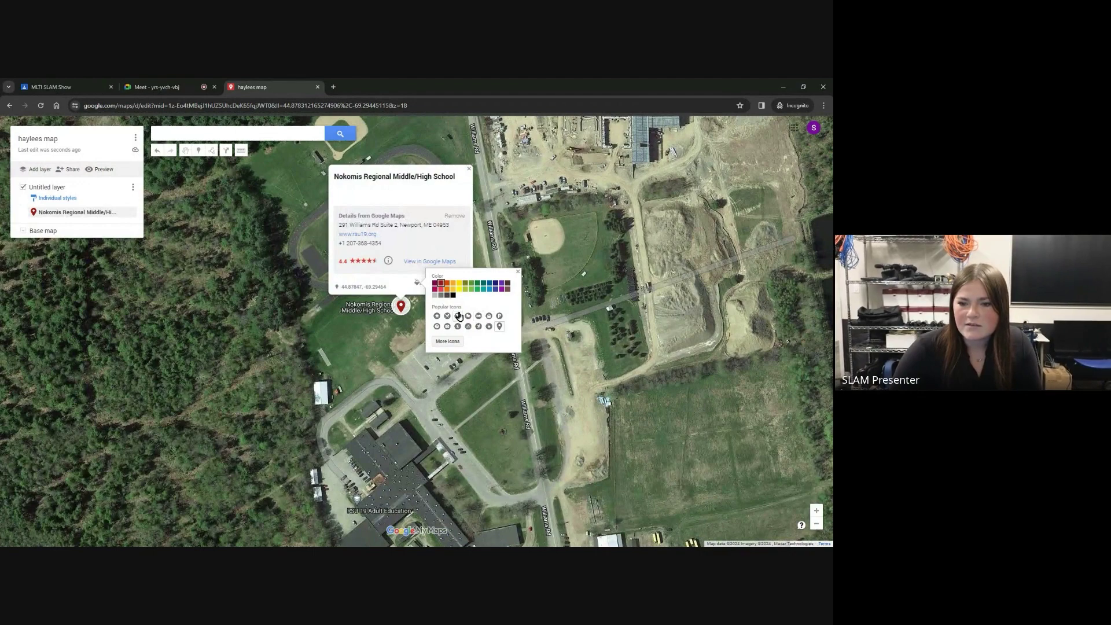
{"action": "left_click", "coordinate": [447, 342]}
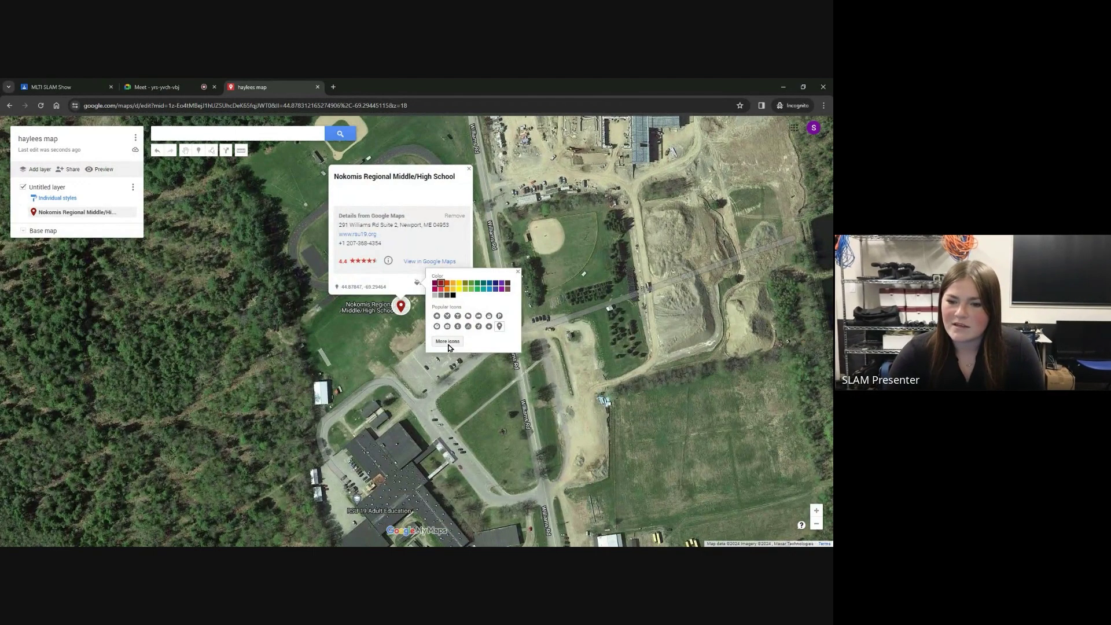
{"action": "left_click_drag", "start_coordinate": [579, 286], "coordinate": [578, 442]}
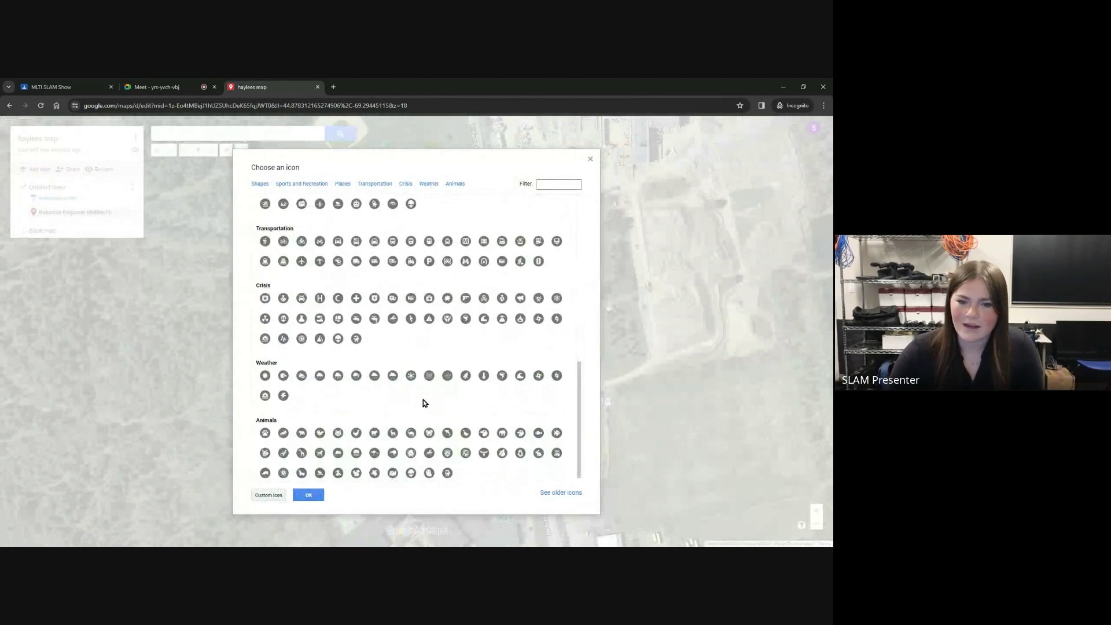
{"action": "left_click", "coordinate": [409, 379]}
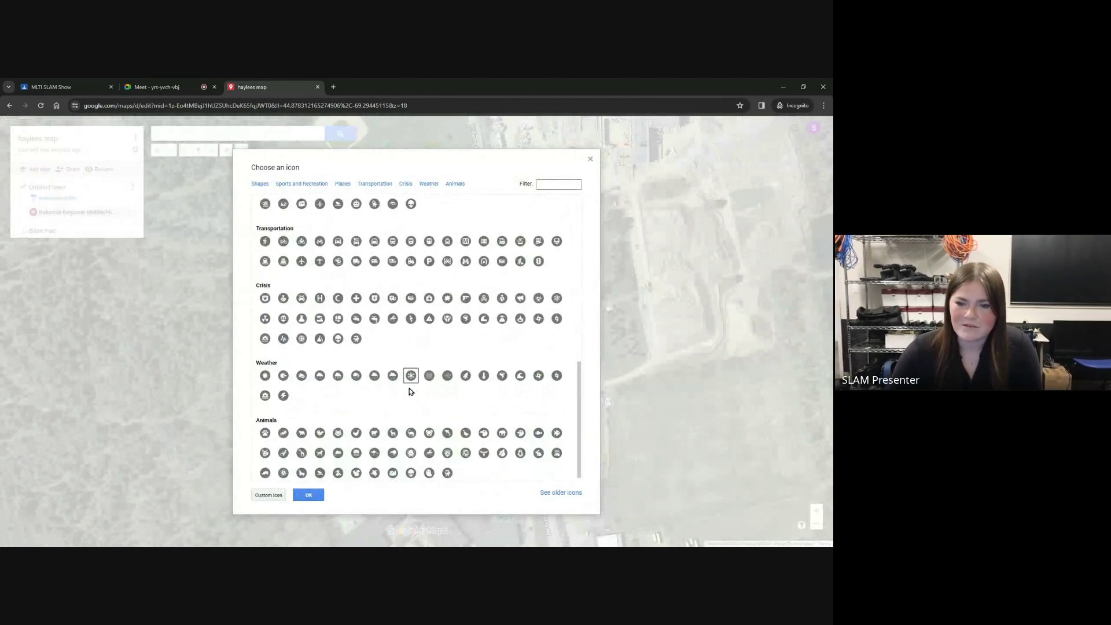
{"action": "left_click", "coordinate": [309, 495]}
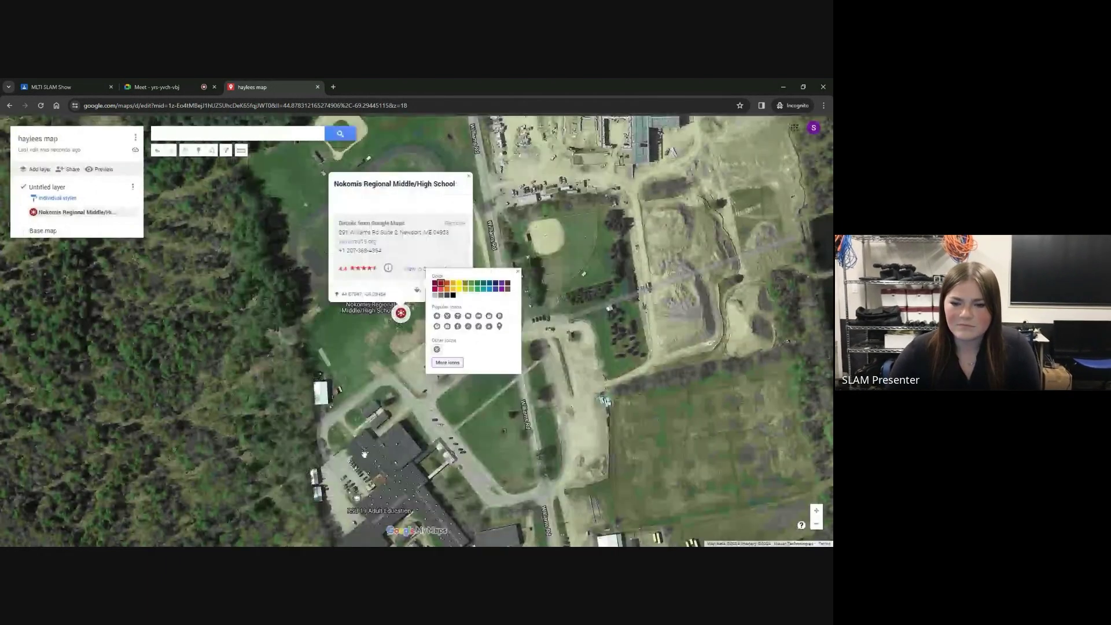
{"action": "left_click", "coordinate": [407, 366]}
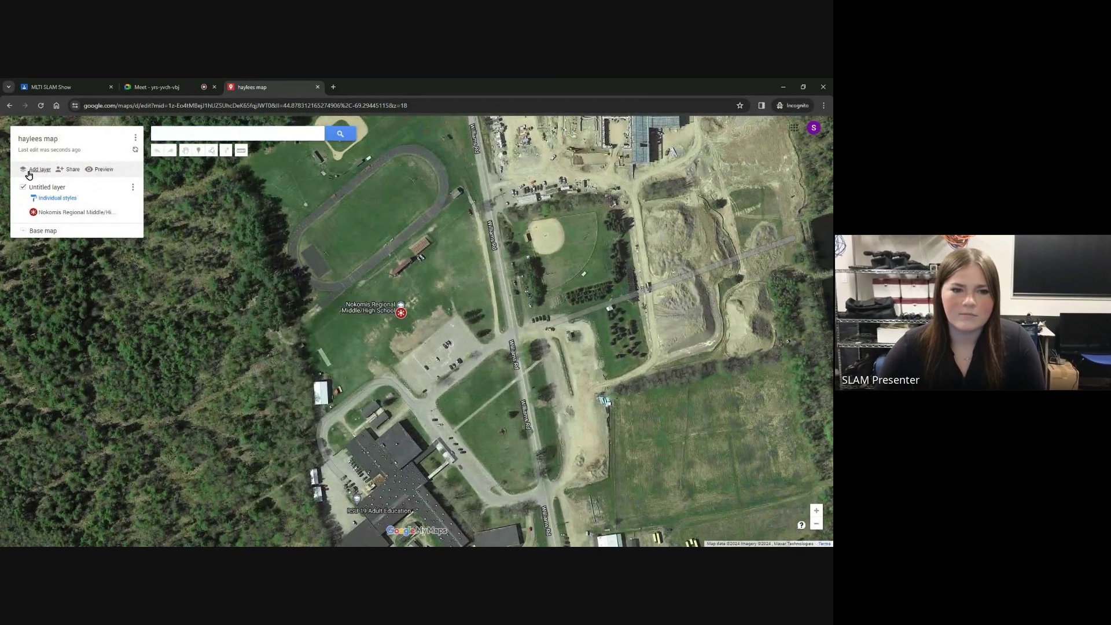
Step: Add directions from Nokomis Regional Middle/High School to McDonald's on Moosehead Trail
{"action": "left_click", "coordinate": [27, 173]}
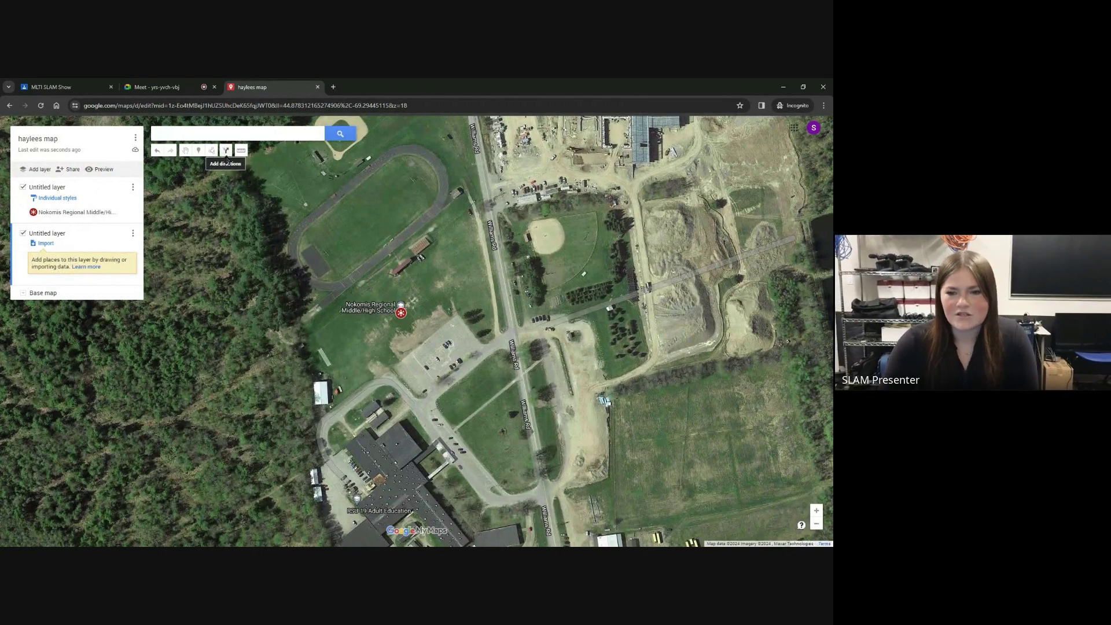
{"action": "left_click", "coordinate": [226, 151]}
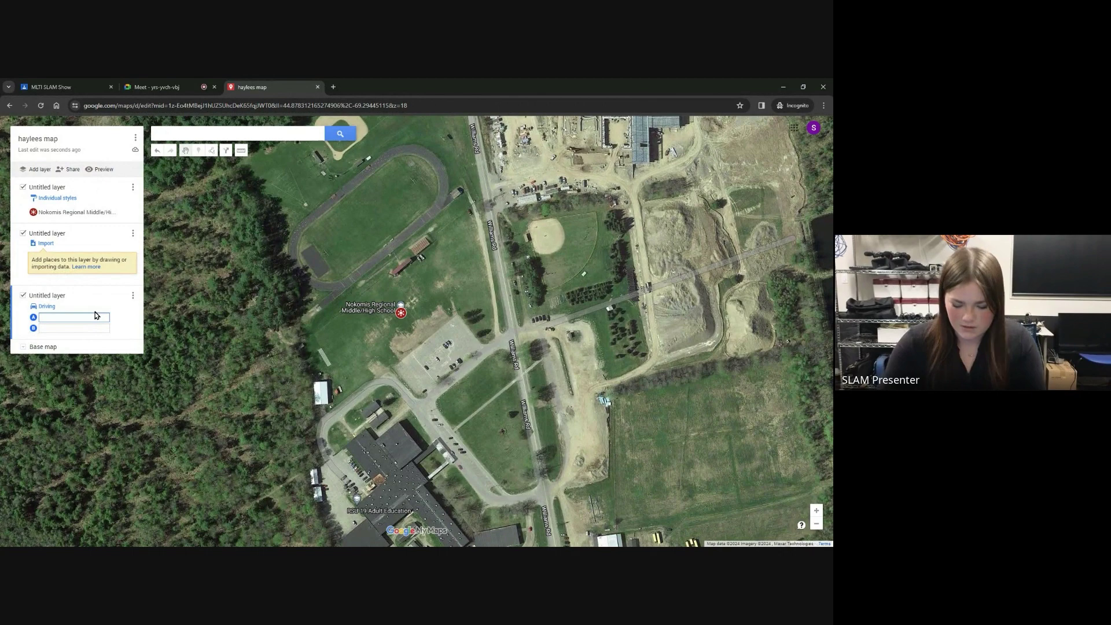
{"action": "type", "text": "nok"}
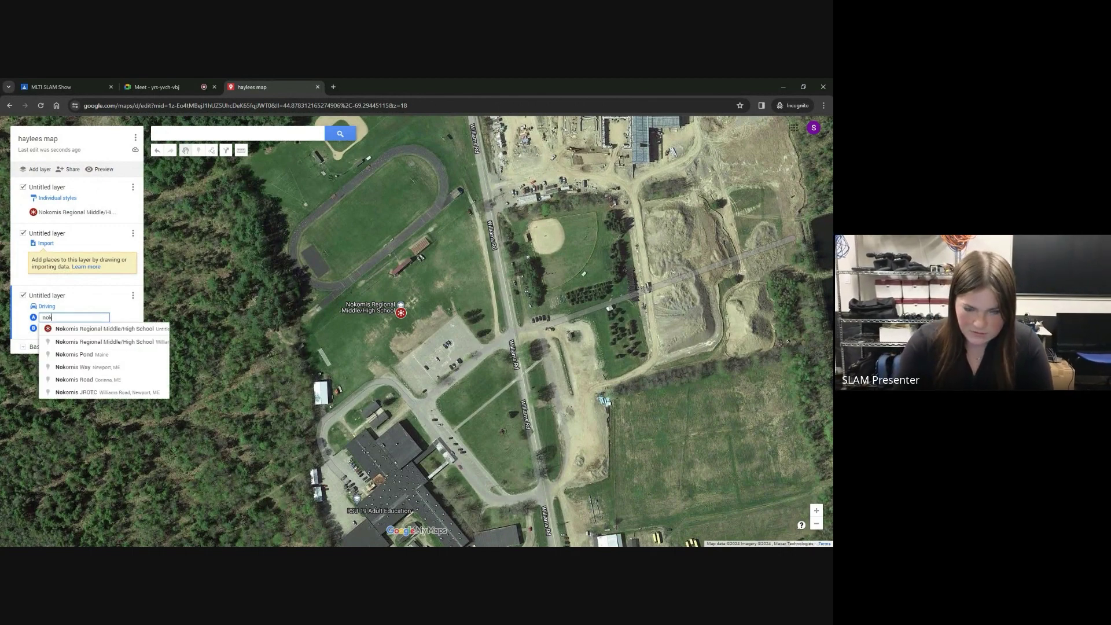
{"action": "left_click", "coordinate": [100, 329]}
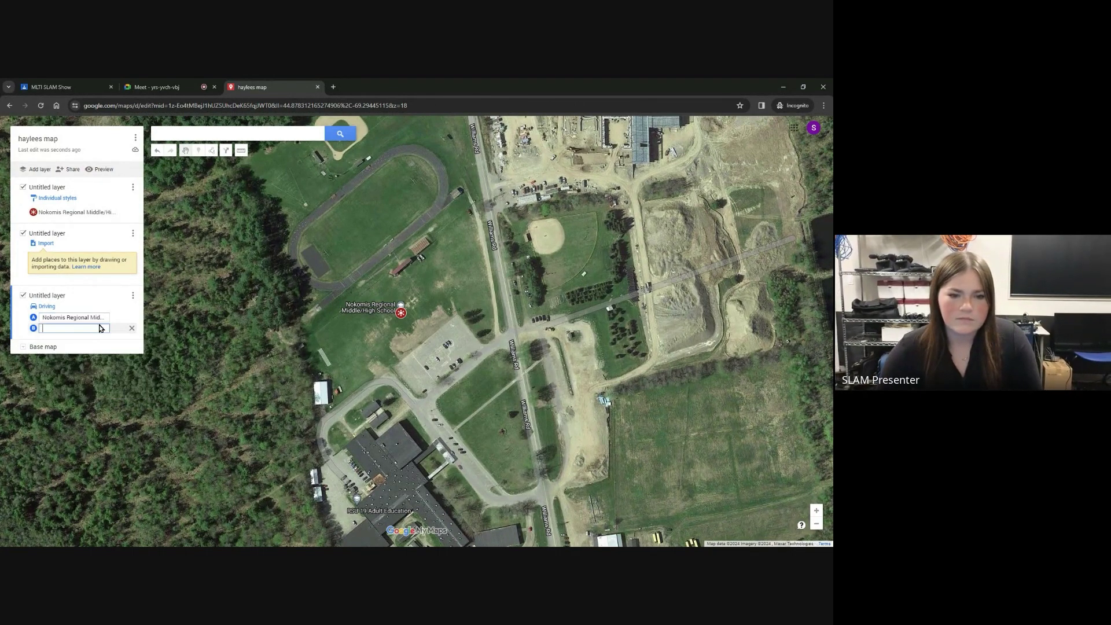
{"action": "type", "text": "mcd"}
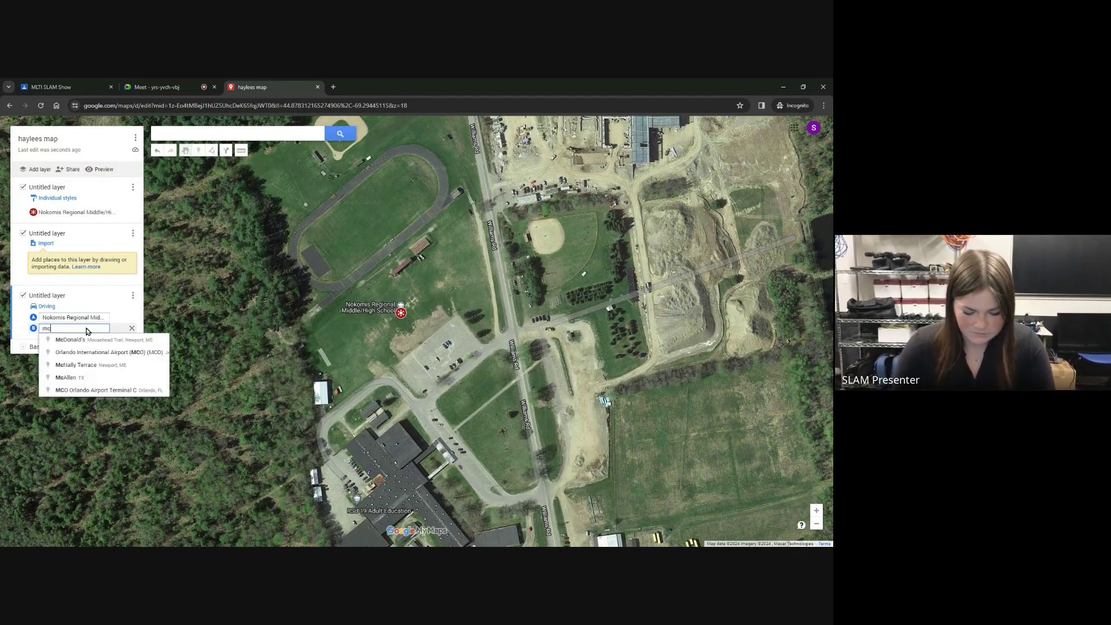
{"action": "left_click", "coordinate": [82, 346]}
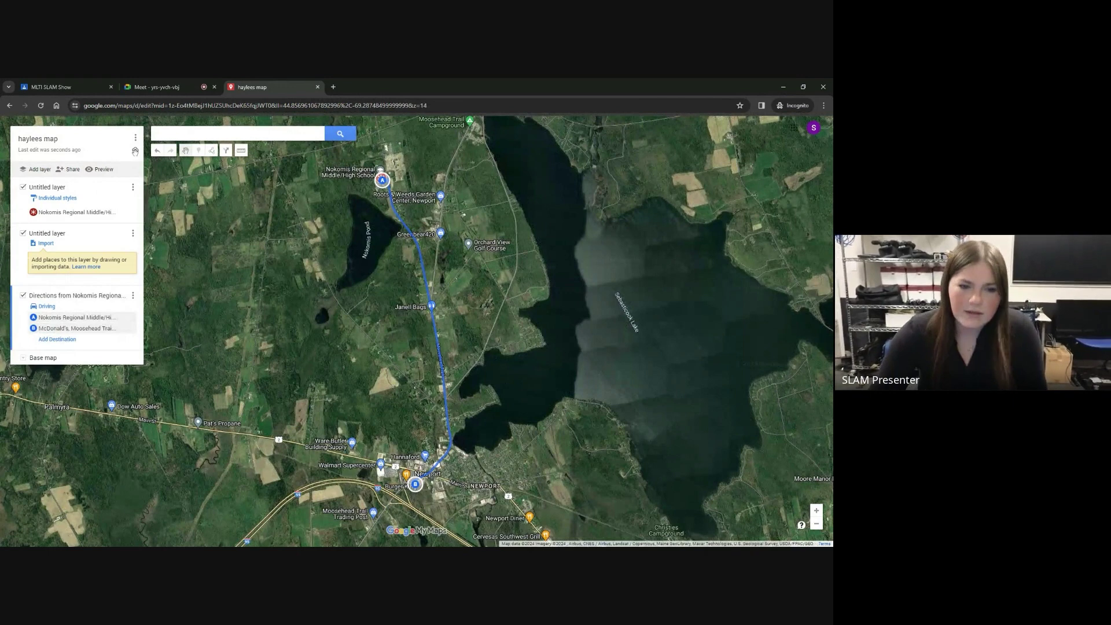
Step: Set the route's transportation mode to bicycling
{"action": "left_click", "coordinate": [47, 308]}
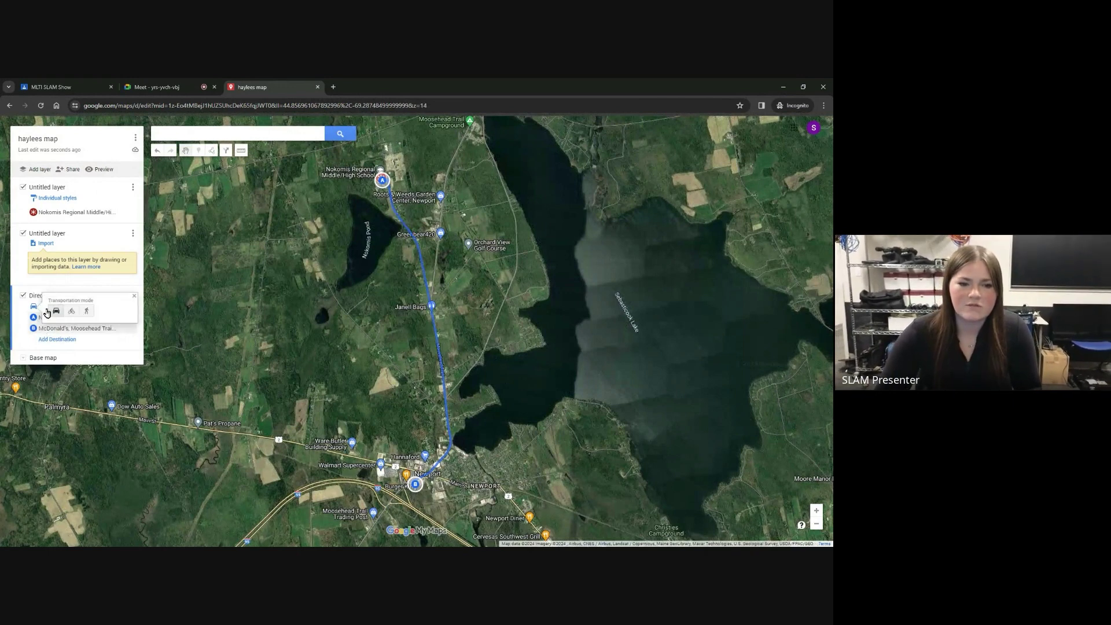
{"action": "left_click", "coordinate": [81, 312]}
{"action": "left_click", "coordinate": [72, 314]}
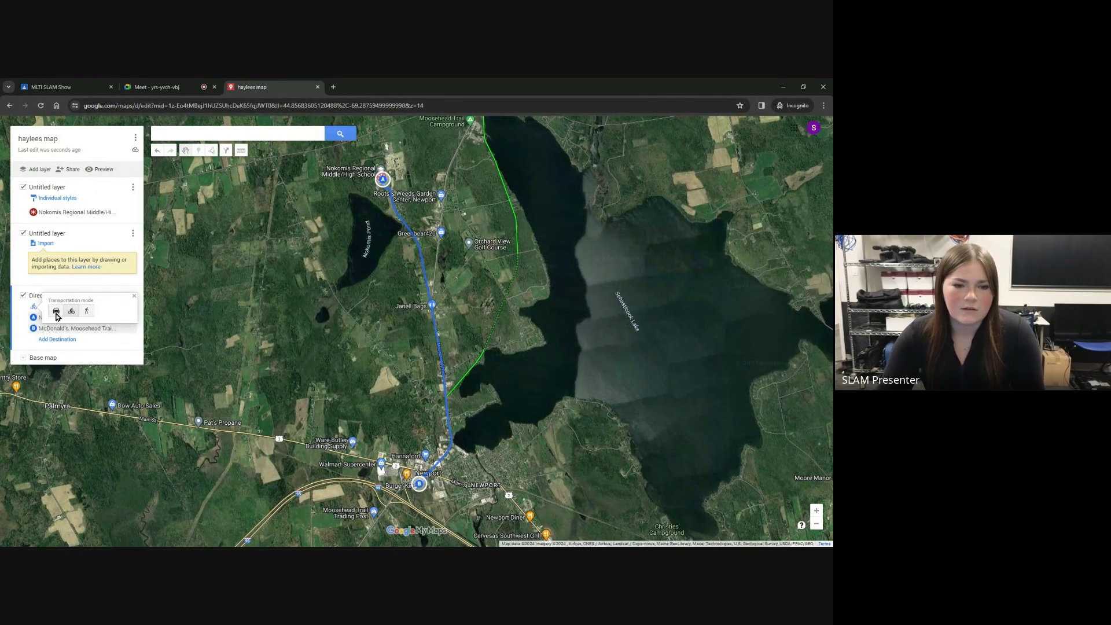
{"action": "left_click", "coordinate": [134, 297]}
{"action": "left_click", "coordinate": [100, 250]}
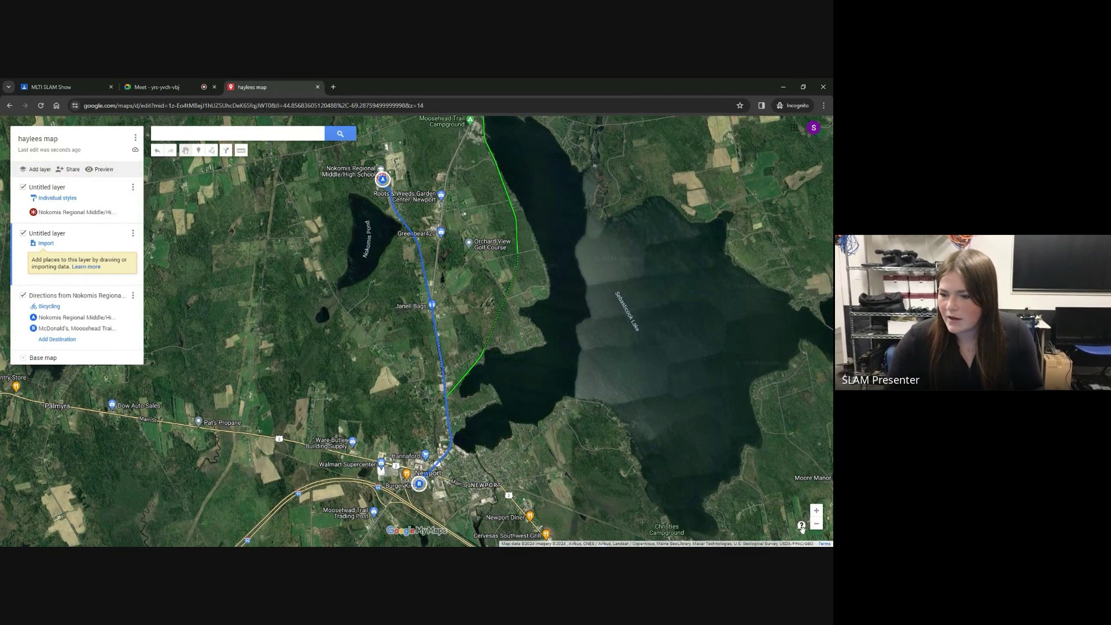
Step: Zoom out to the whole globe with the Add line or shape tool active
{"action": "double_click", "coordinate": [820, 527]}
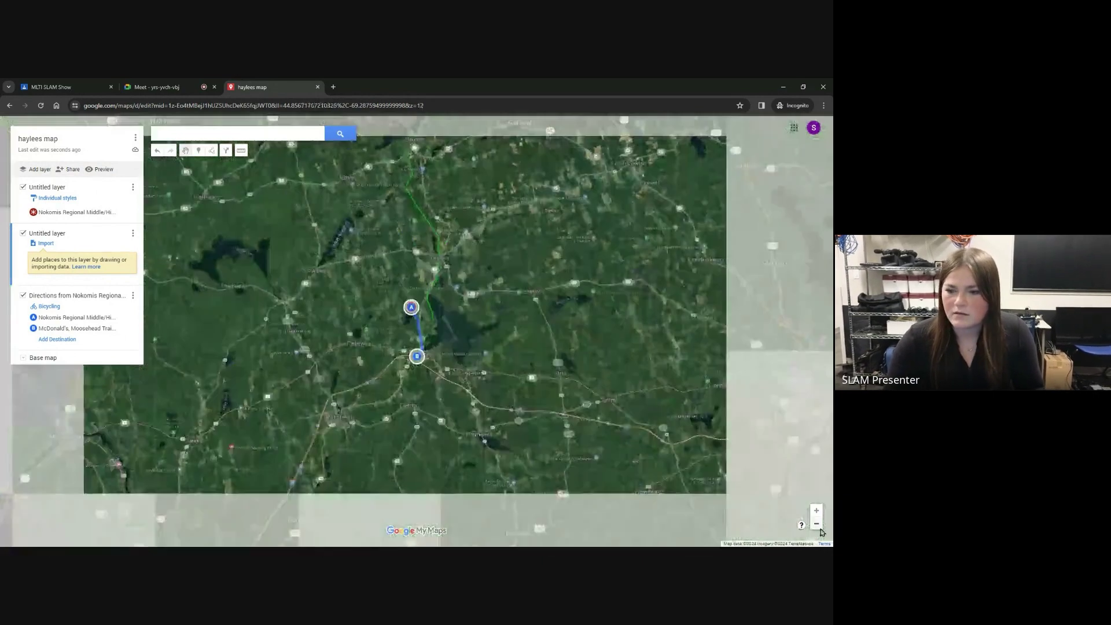
{"action": "double_click", "coordinate": [817, 525]}
{"action": "double_click", "coordinate": [816, 525]}
{"action": "double_click", "coordinate": [816, 524]}
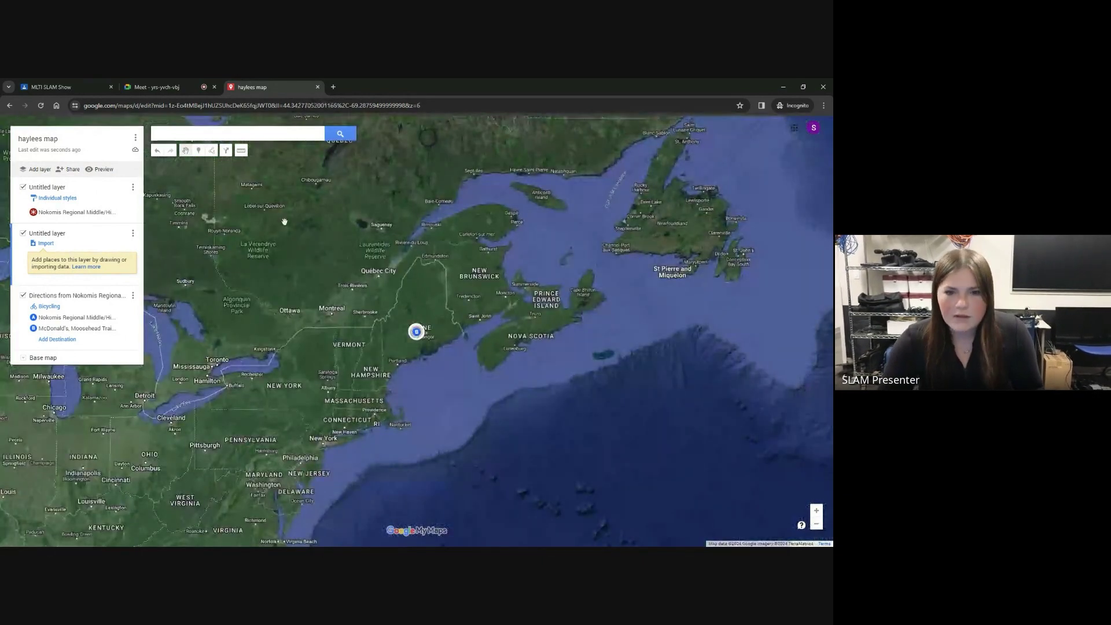
{"action": "left_click", "coordinate": [213, 151]}
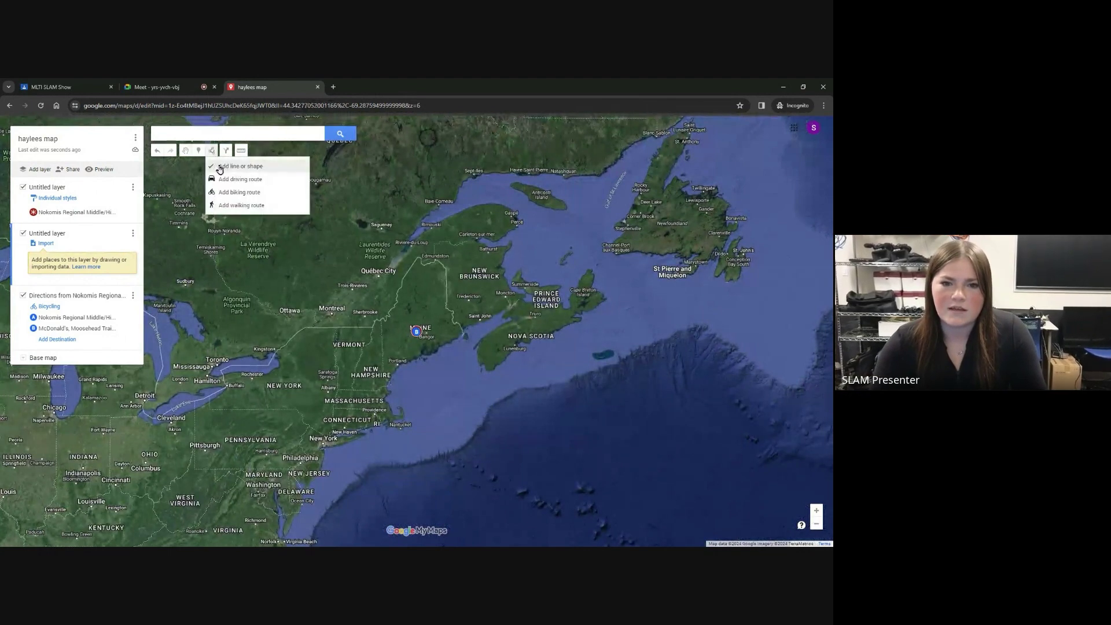
{"action": "left_click", "coordinate": [220, 167]}
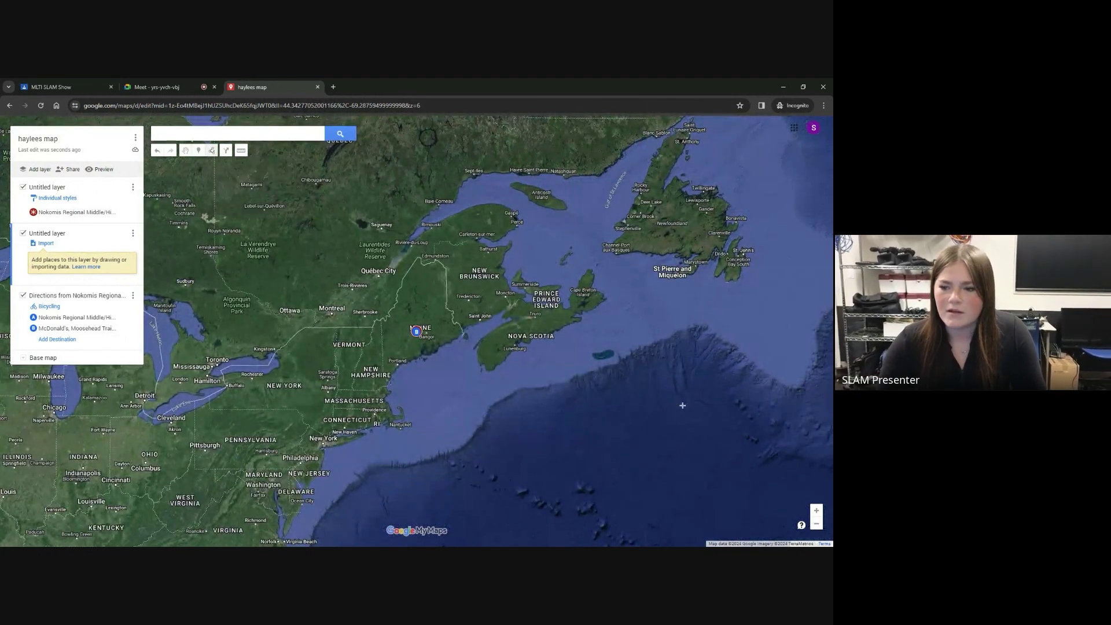
{"action": "left_click", "coordinate": [816, 523]}
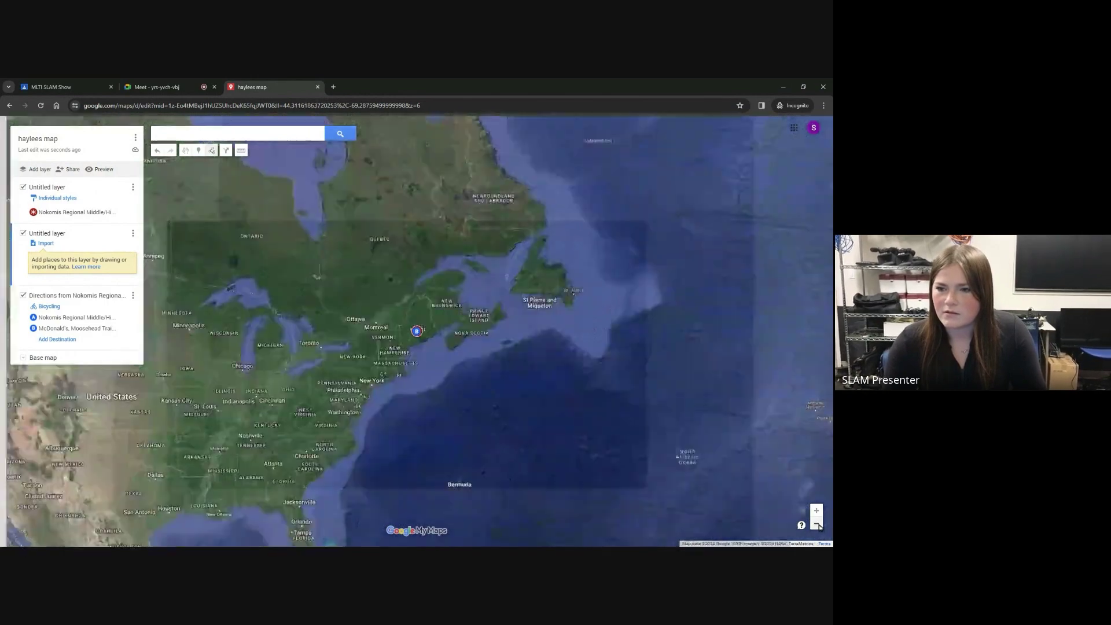
{"action": "left_click", "coordinate": [816, 524]}
{"action": "left_click", "coordinate": [816, 524]}
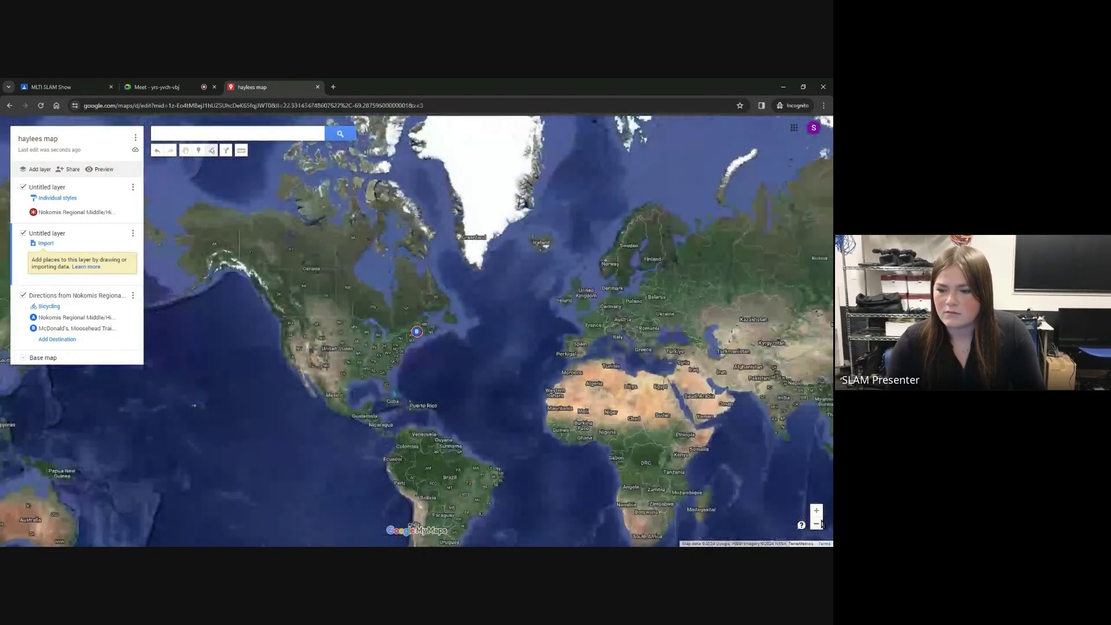
{"action": "left_click", "coordinate": [817, 523]}
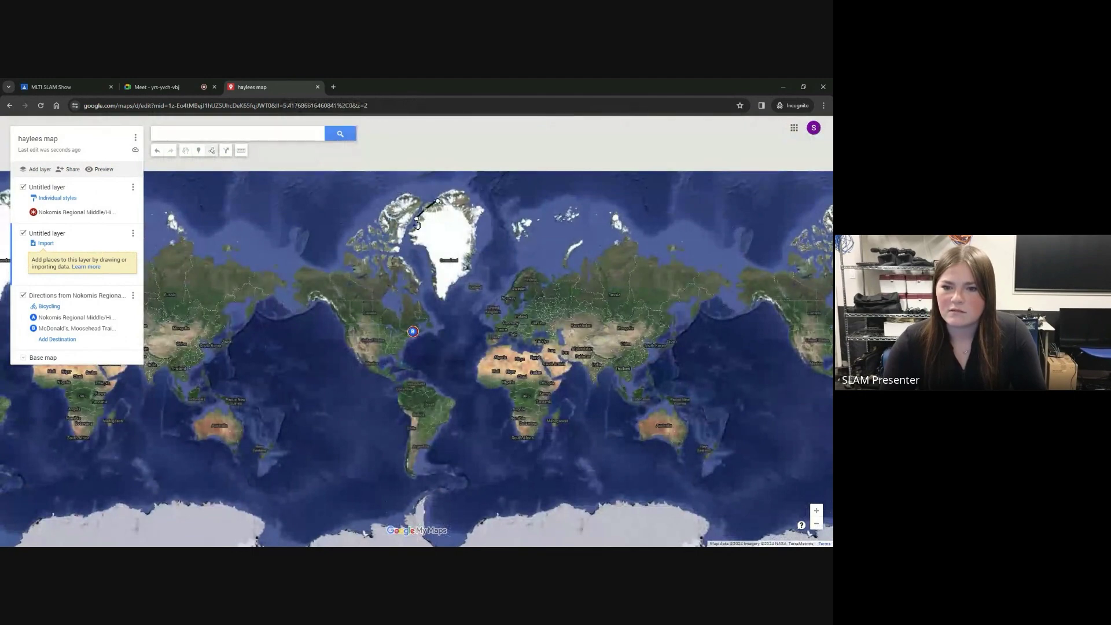
Step: Outline Greenland with points, closing the shape into a polygon
{"action": "left_click", "coordinate": [437, 299]}
{"action": "left_click", "coordinate": [467, 275]}
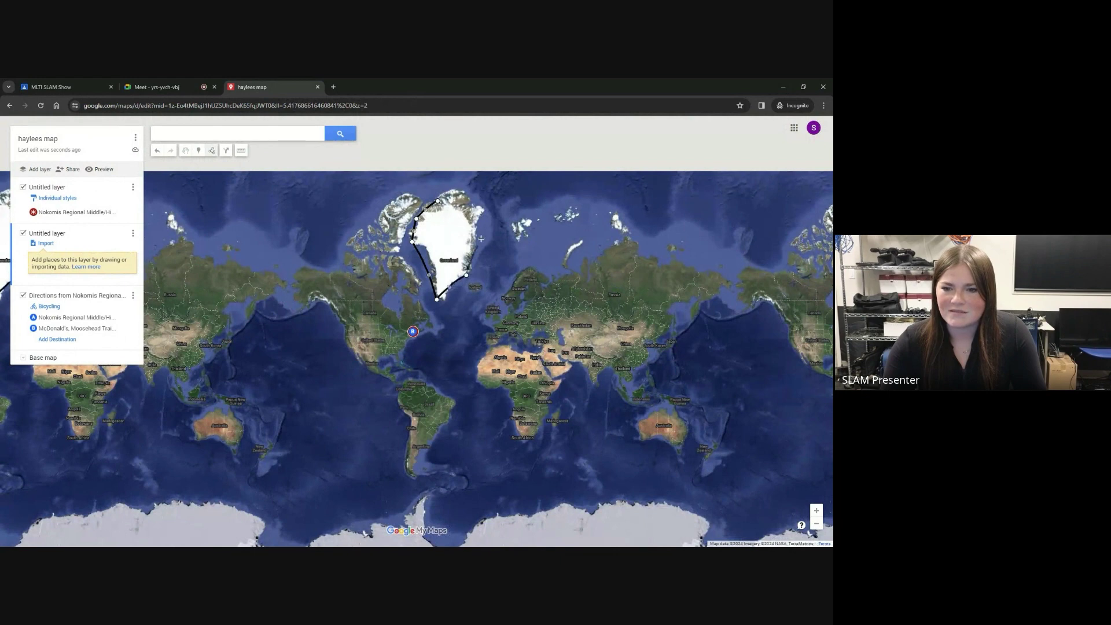
{"action": "left_click", "coordinate": [481, 217]}
{"action": "left_click", "coordinate": [438, 203]}
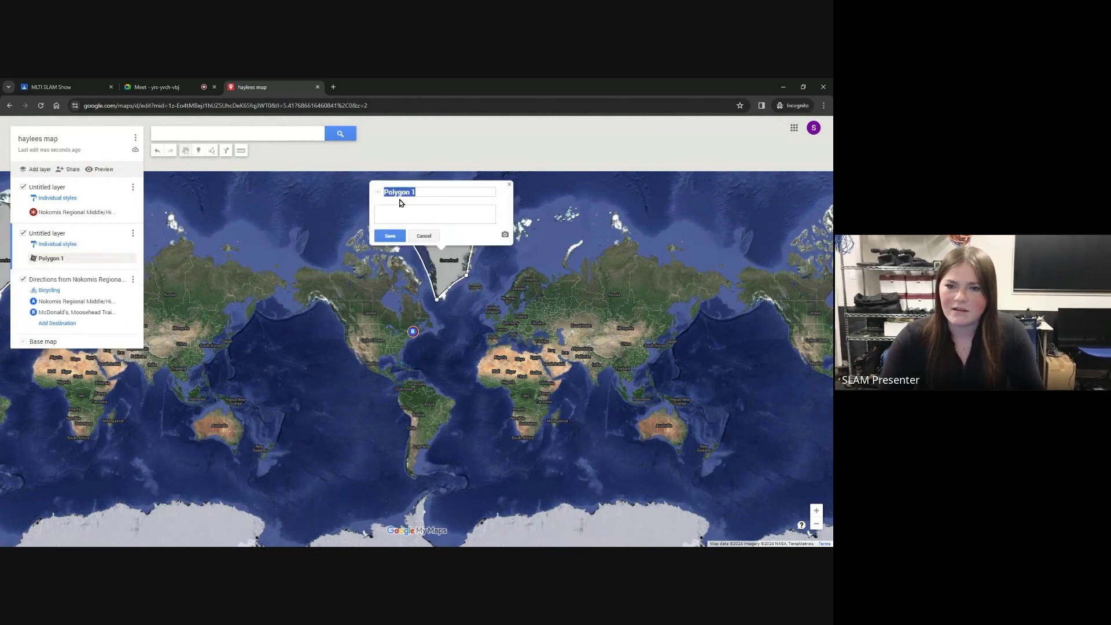
Step: Rename 'Polygon 1' to 'greenland' and save
{"action": "left_click", "coordinate": [423, 193]}
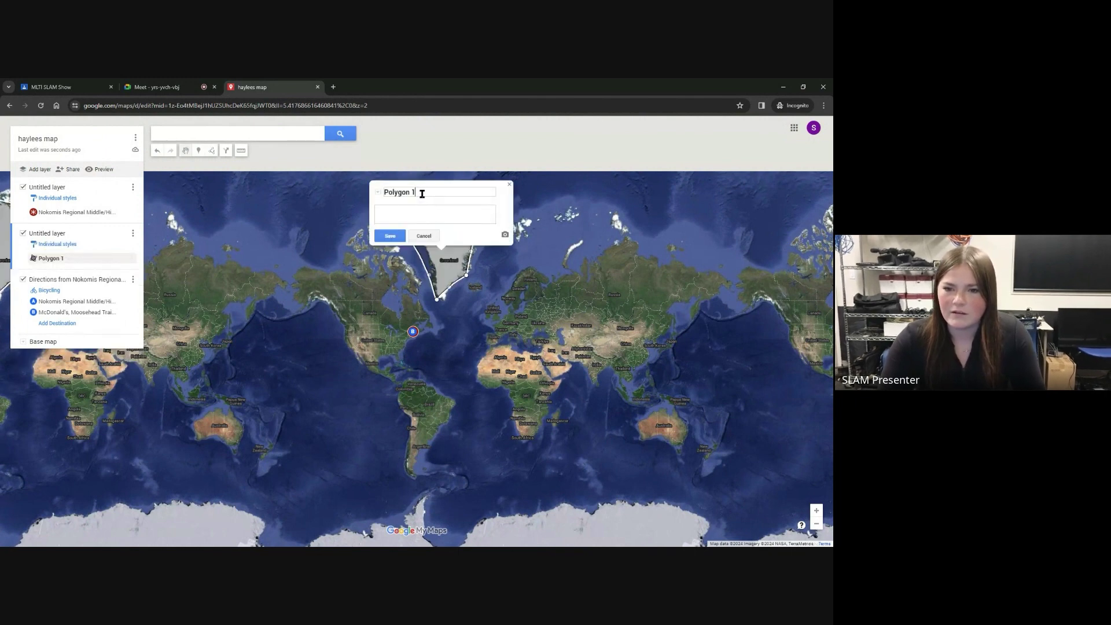
{"action": "left_click_drag", "start_coordinate": [421, 193], "coordinate": [384, 199]}
{"action": "key", "text": "BackSpace"}
{"action": "type", "text": "greenland"}
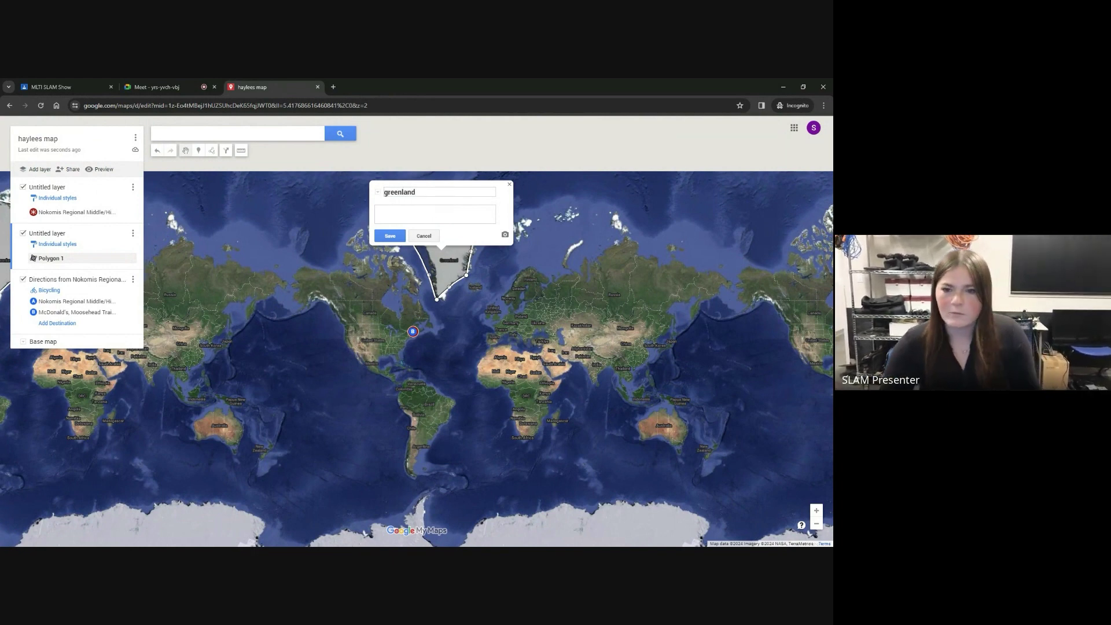
{"action": "left_click", "coordinate": [390, 235]}
{"action": "left_click", "coordinate": [447, 317]}
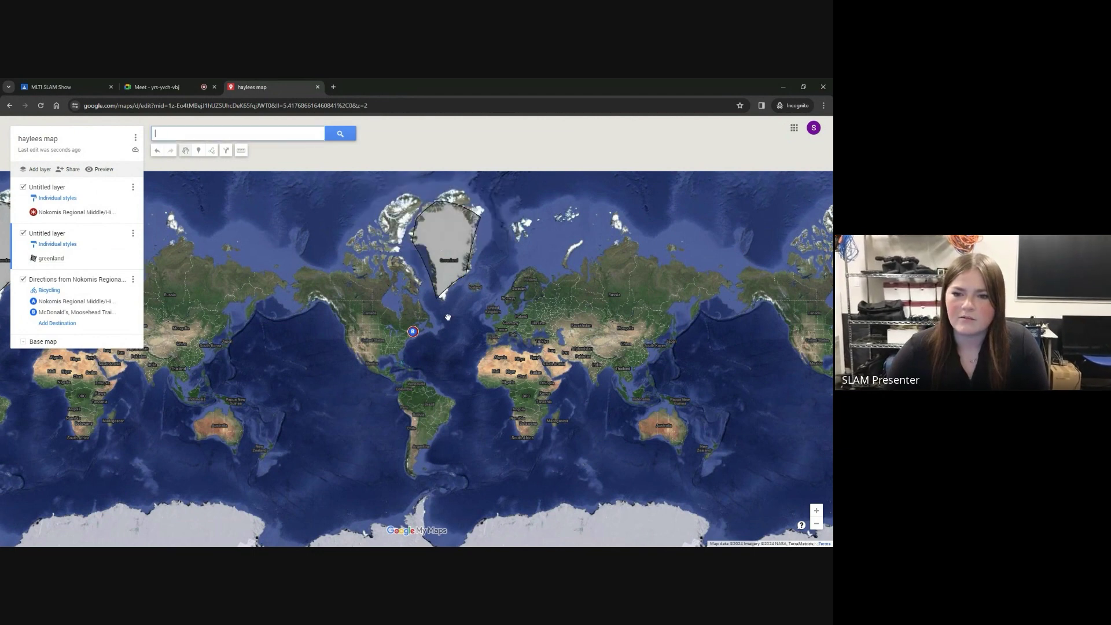
Step: Fill the greenland polygon dark red with transparency slid to opaque
{"action": "left_click", "coordinate": [455, 277]}
{"action": "left_click", "coordinate": [475, 266]}
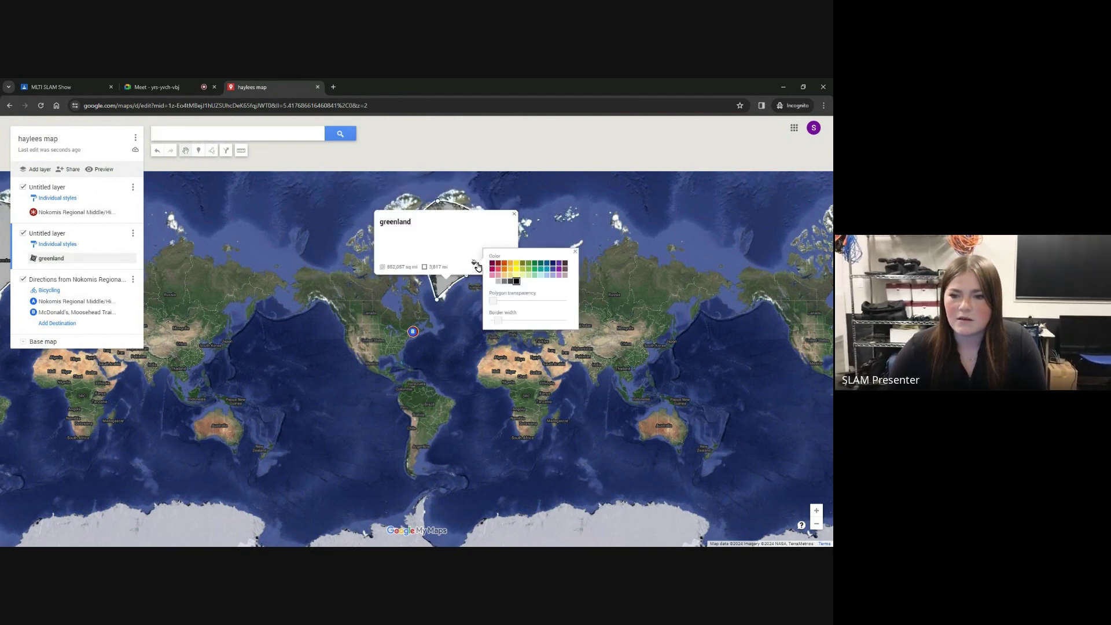
{"action": "left_click", "coordinate": [498, 263]}
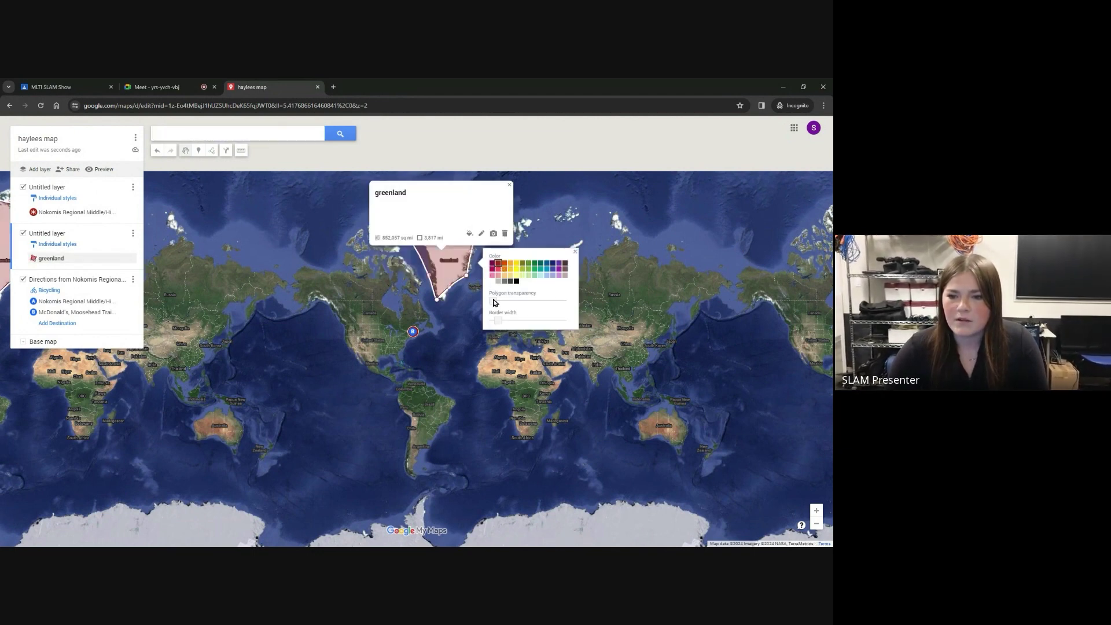
{"action": "left_click_drag", "start_coordinate": [495, 302], "coordinate": [511, 322]}
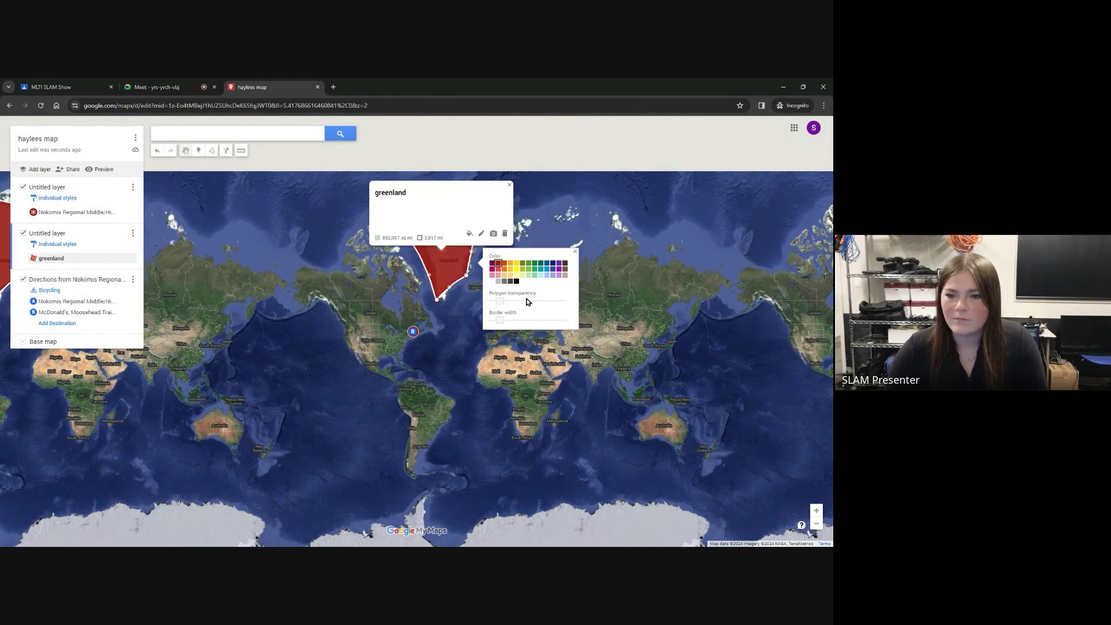
{"action": "left_click", "coordinate": [574, 252]}
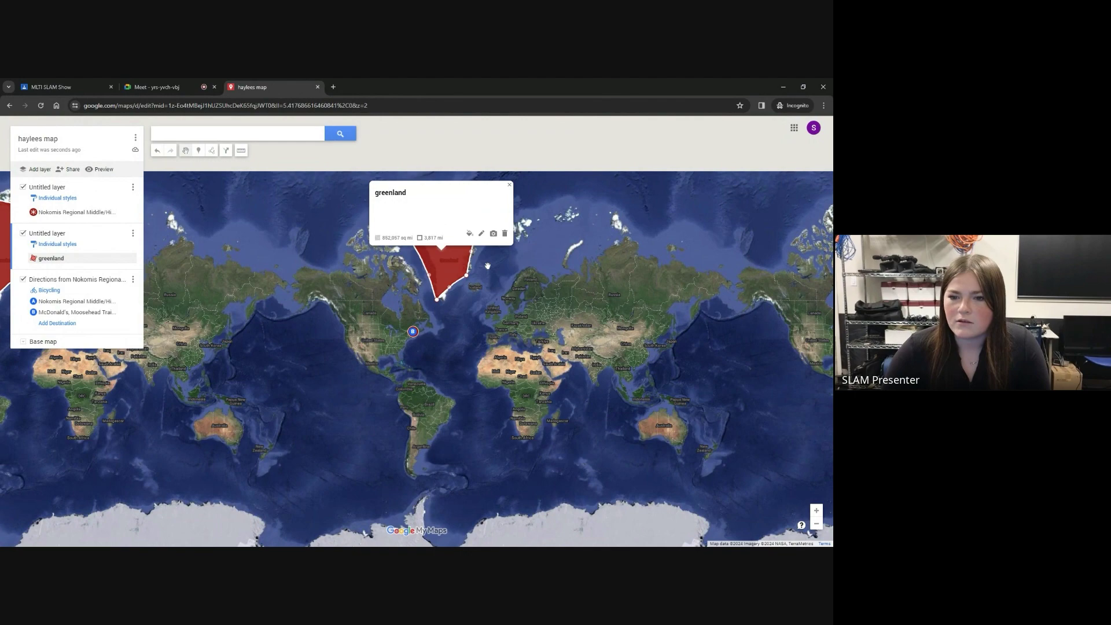
{"action": "left_click", "coordinate": [488, 266]}
Step: Drag the red greenland polygon from Greenland down onto North America
{"action": "left_click", "coordinate": [464, 237]}
{"action": "double_click", "coordinate": [465, 237]}
{"action": "double_click", "coordinate": [467, 253]}
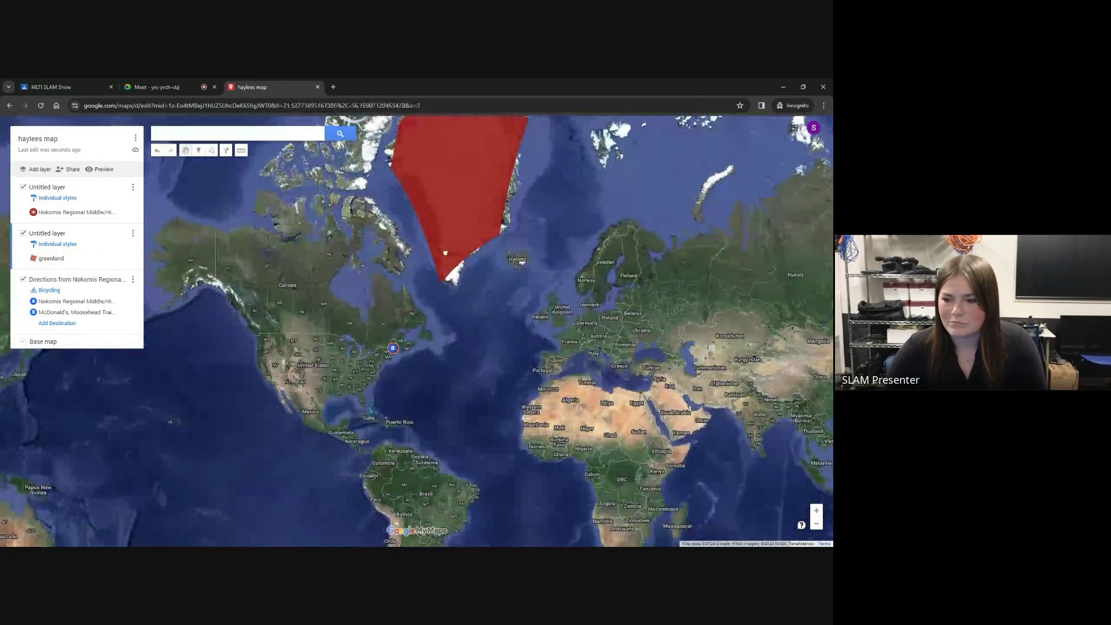
{"action": "left_click", "coordinate": [816, 524]}
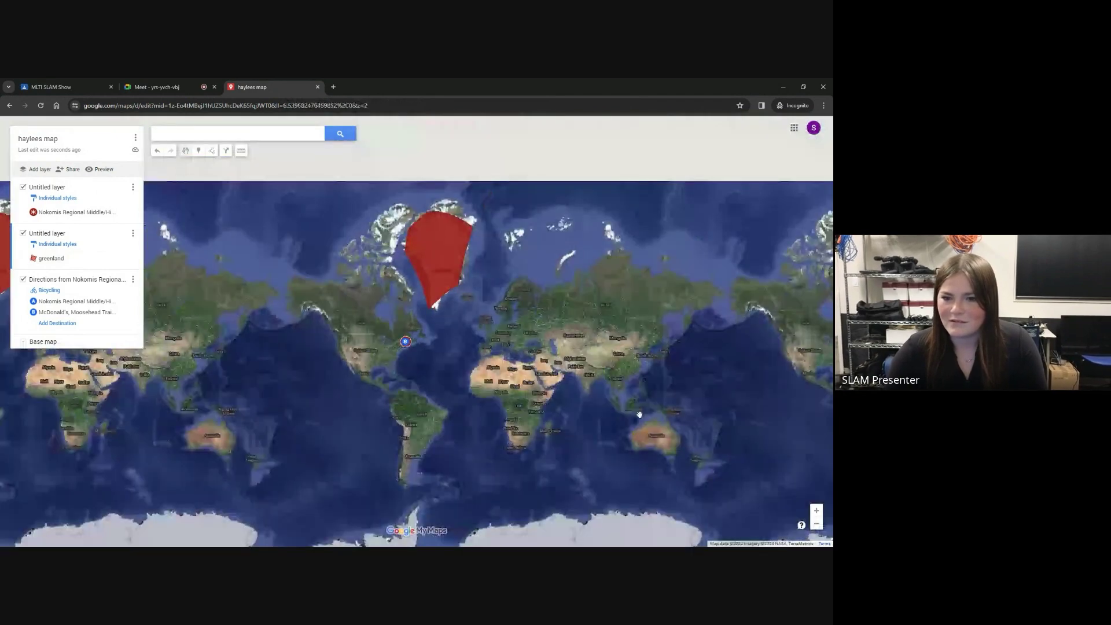
{"action": "double_click", "coordinate": [453, 289]}
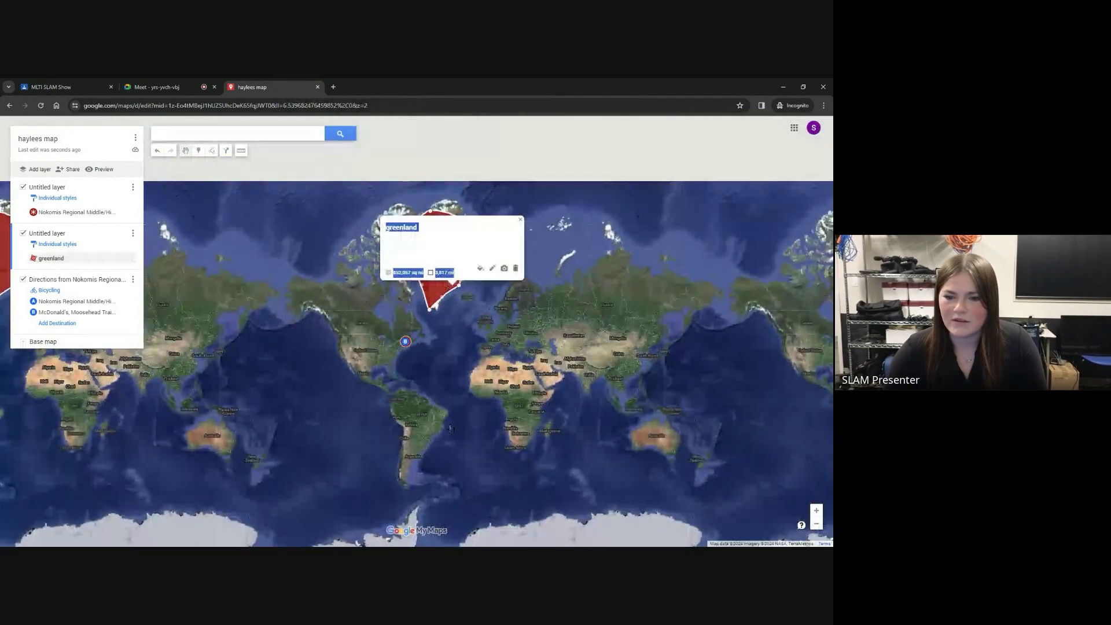
{"action": "left_click_drag", "start_coordinate": [438, 302], "coordinate": [445, 330]}
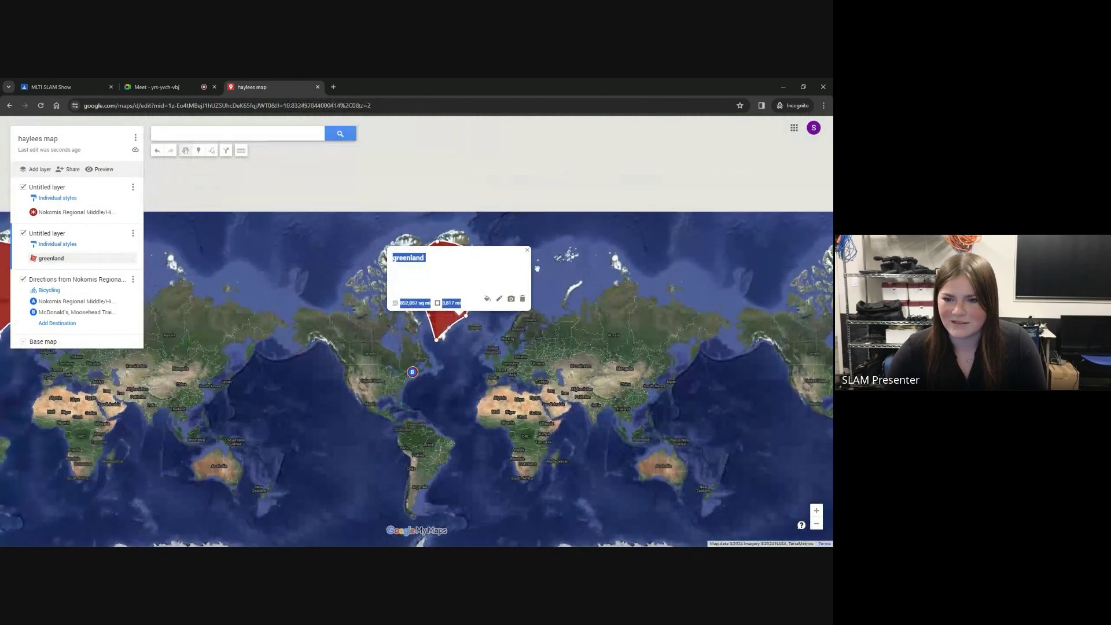
{"action": "left_click", "coordinate": [528, 251]}
{"action": "left_click_drag", "start_coordinate": [455, 288], "coordinate": [374, 371]}
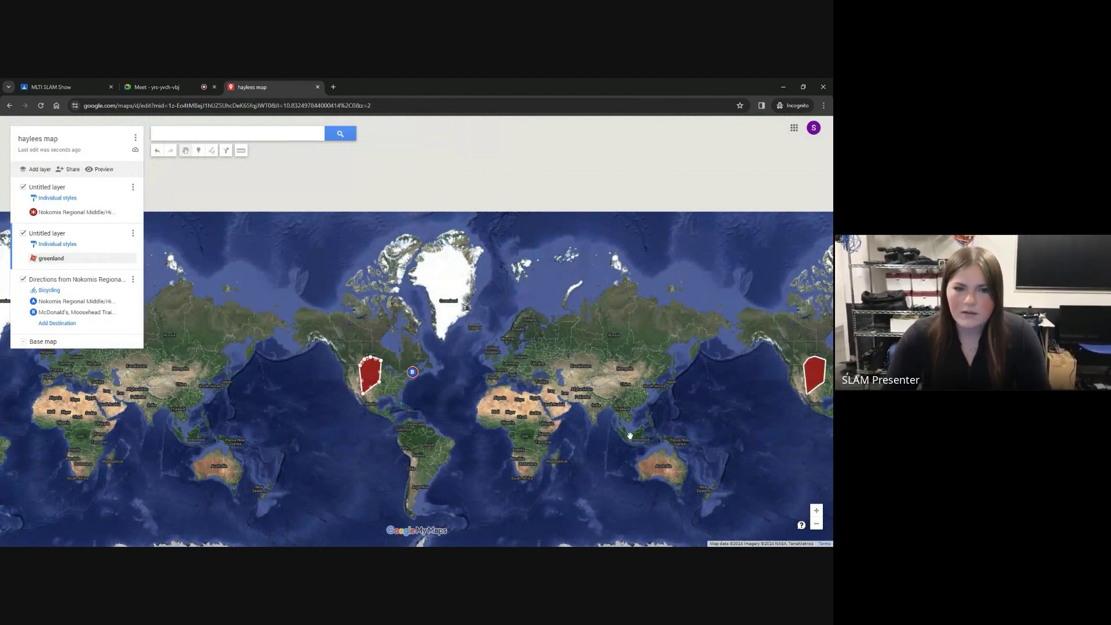
Step: Share the map as 'Anyone with this link can view' and save it to Drive with Viewer access
{"action": "left_click", "coordinate": [70, 171]}
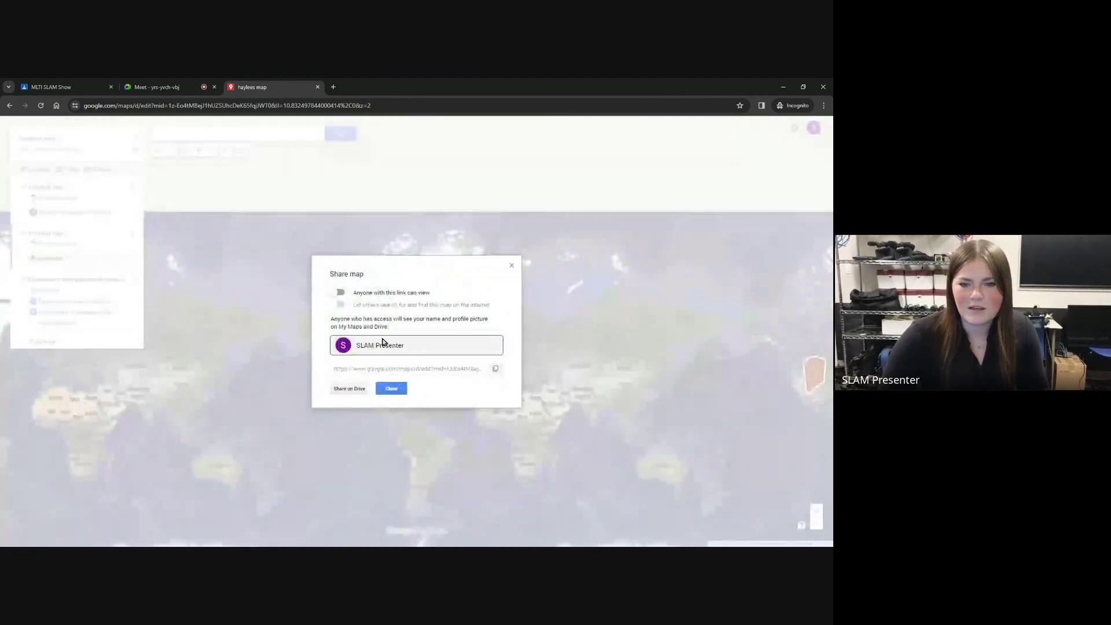
{"action": "left_click", "coordinate": [338, 291]}
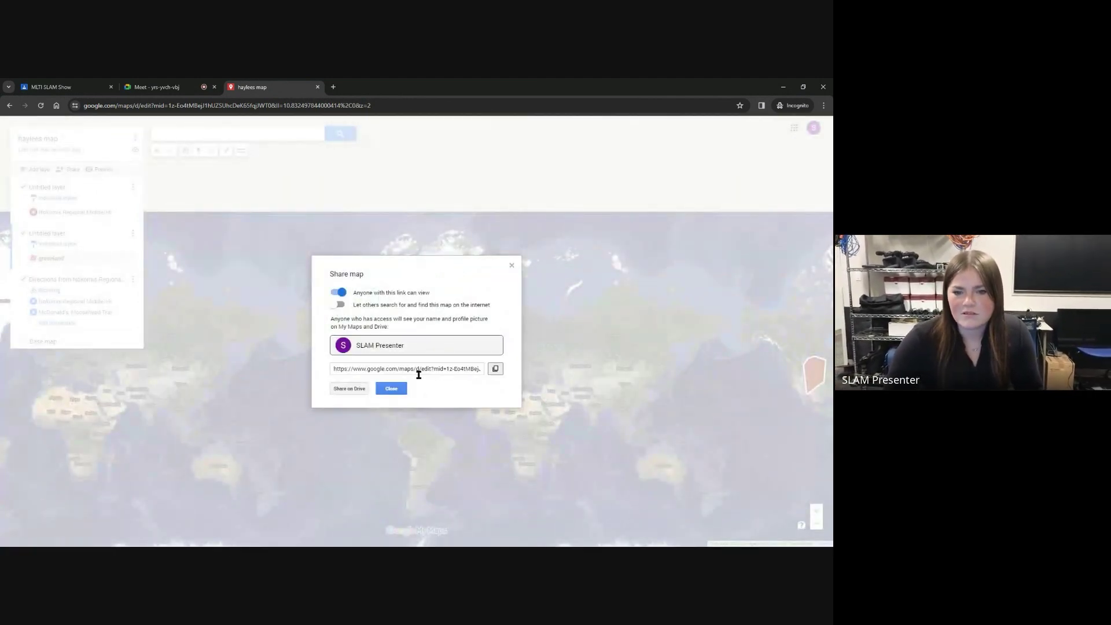
{"action": "left_click", "coordinate": [495, 370]}
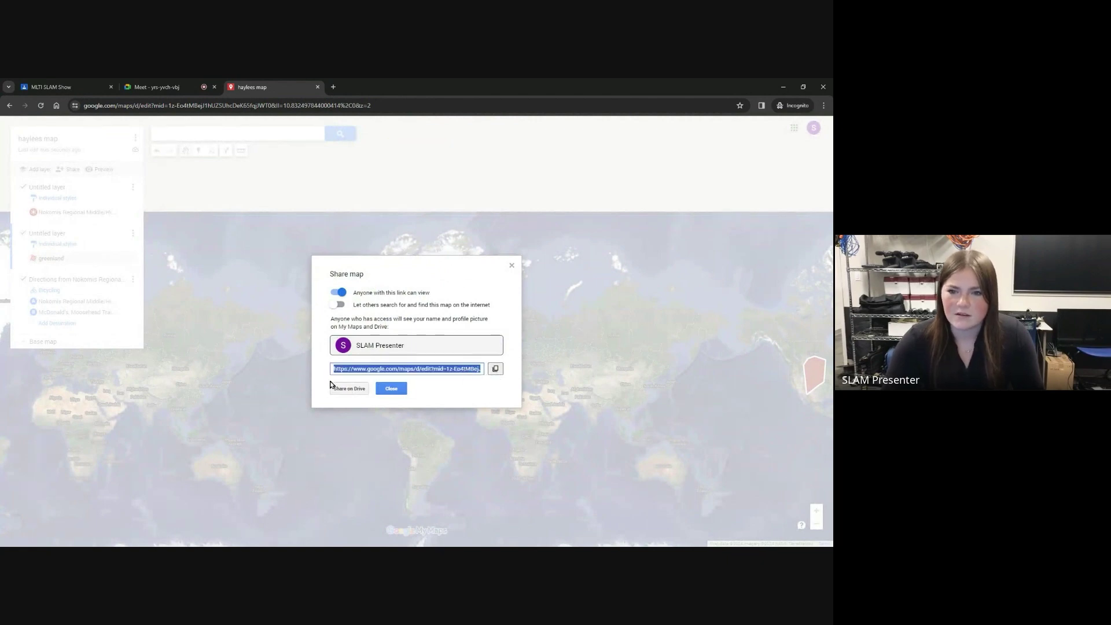
{"action": "left_click", "coordinate": [350, 389]}
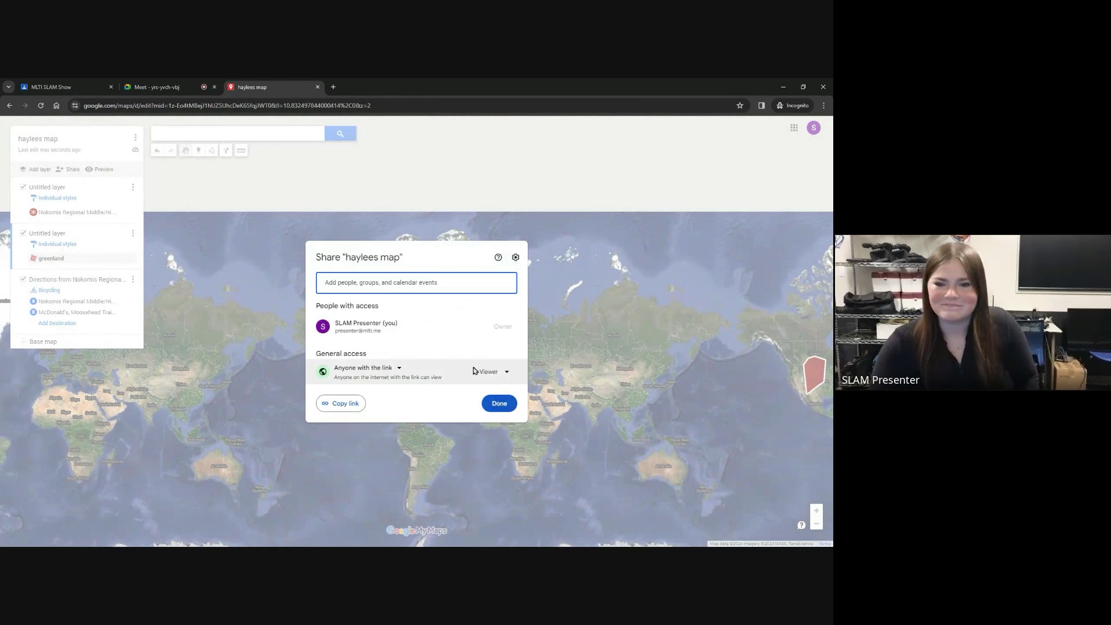
{"action": "left_click", "coordinate": [497, 403]}
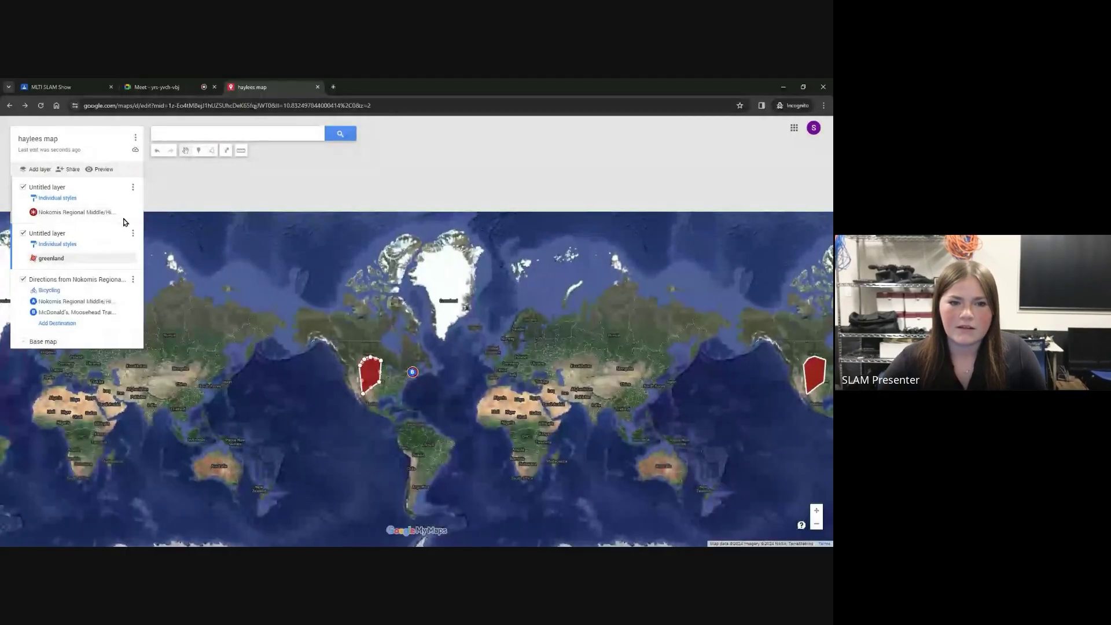
Step: Draw a polygon around Alaska and rename 'Polygon 2' to 'alaska'
{"action": "left_click", "coordinate": [213, 152]}
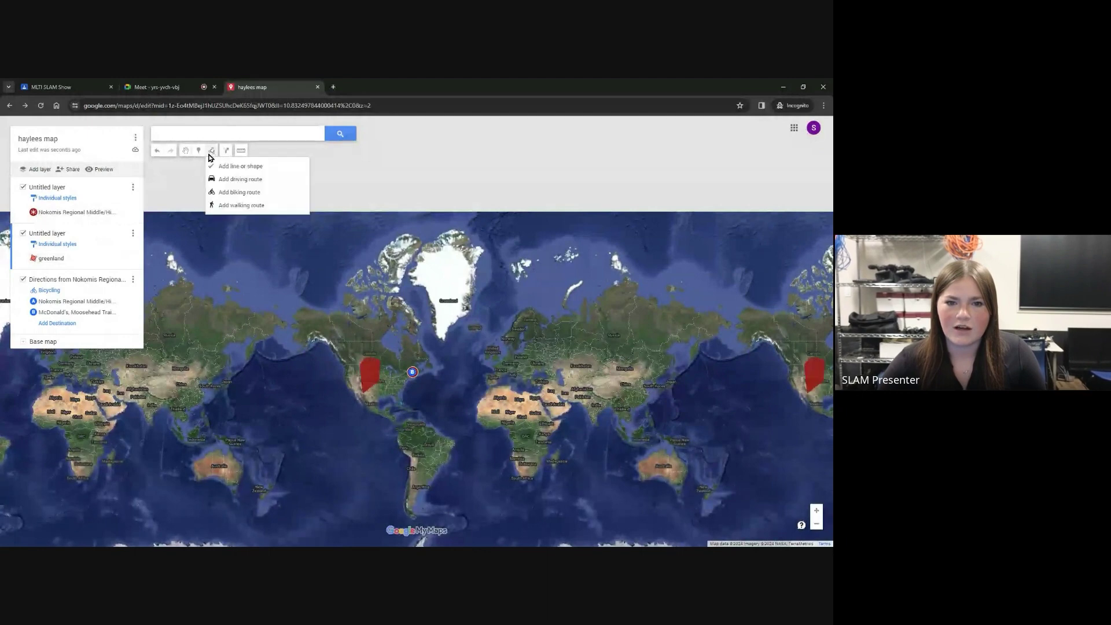
{"action": "left_click", "coordinate": [217, 167]}
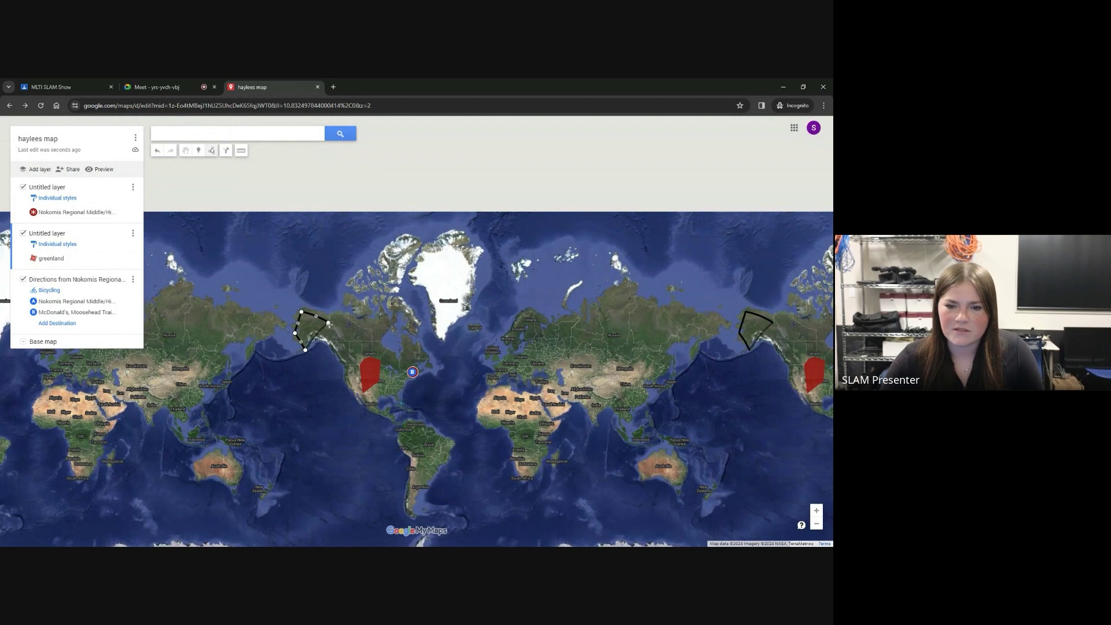
{"action": "double_click", "coordinate": [329, 324]}
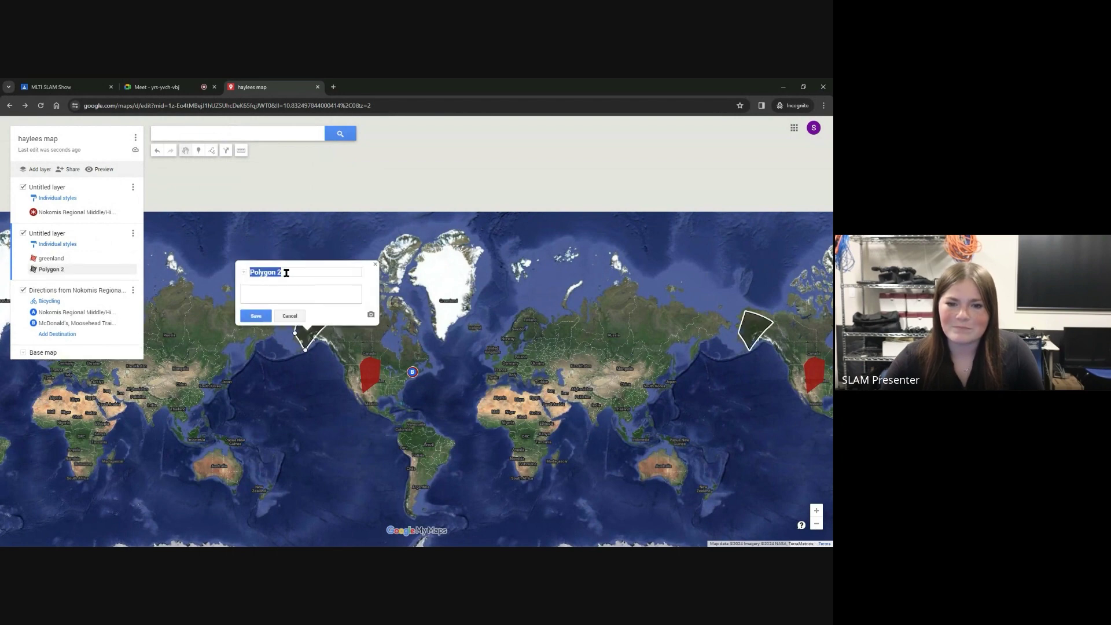
{"action": "left_click_drag", "start_coordinate": [287, 273], "coordinate": [243, 280]}
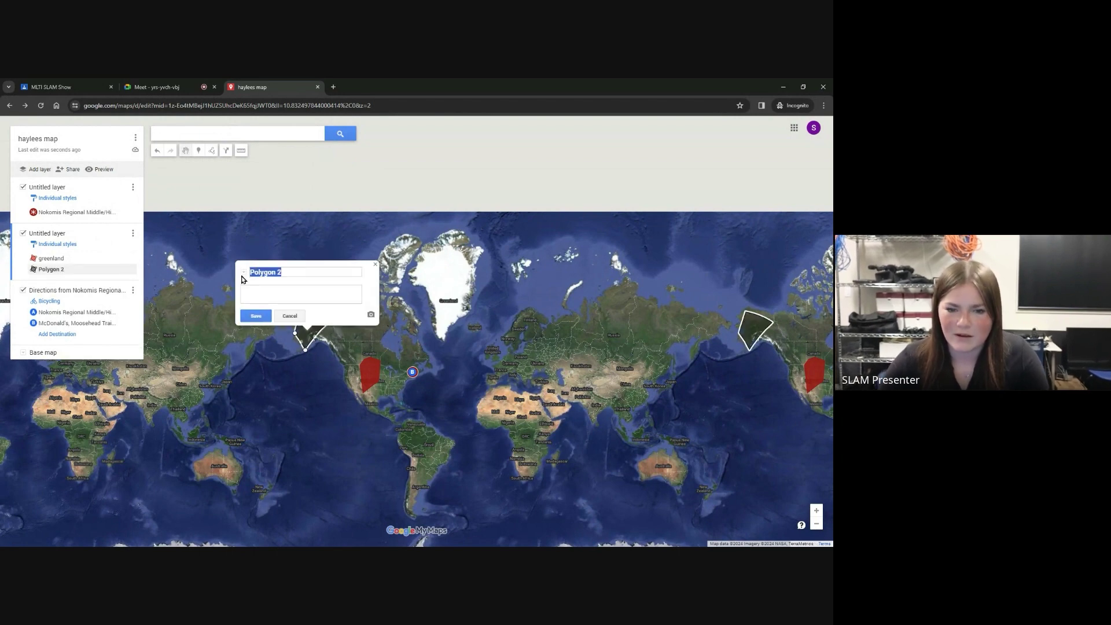
{"action": "type", "text": "alaska"}
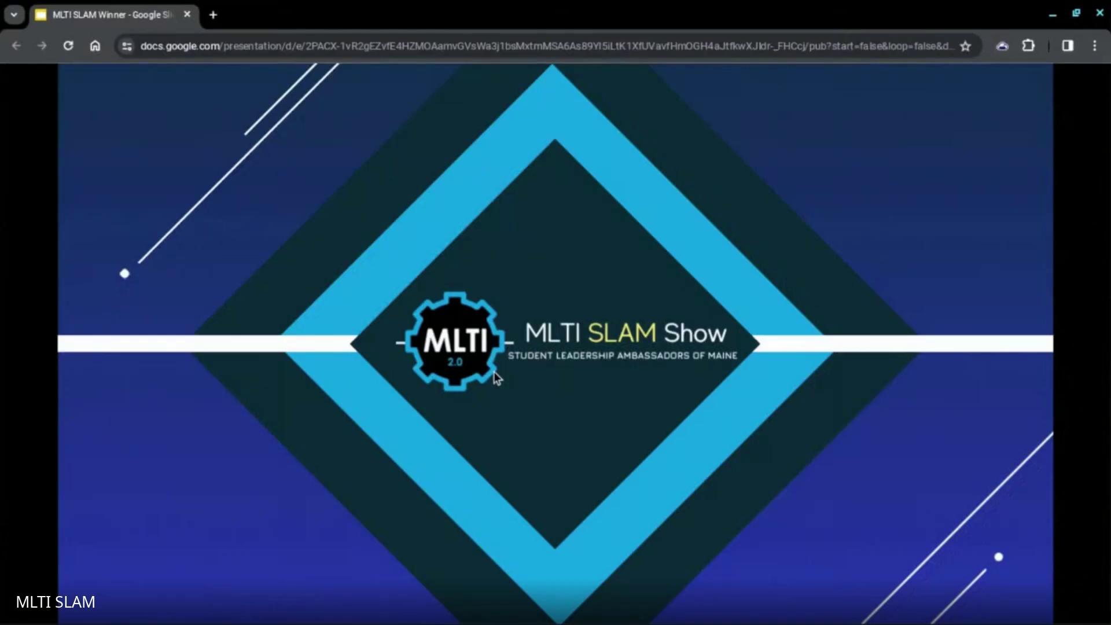
Step: Advance past the Miro exam question and its 'Long Press' answer to the winner slide, shown fullscreen
{"action": "left_click", "coordinate": [494, 371]}
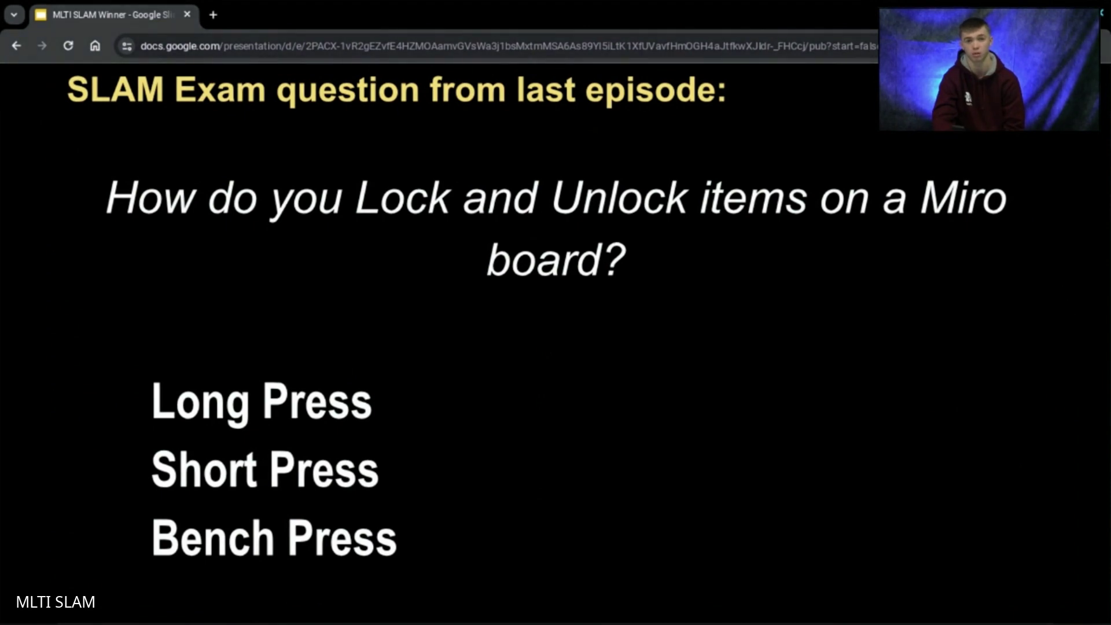
{"action": "key", "text": "Right"}
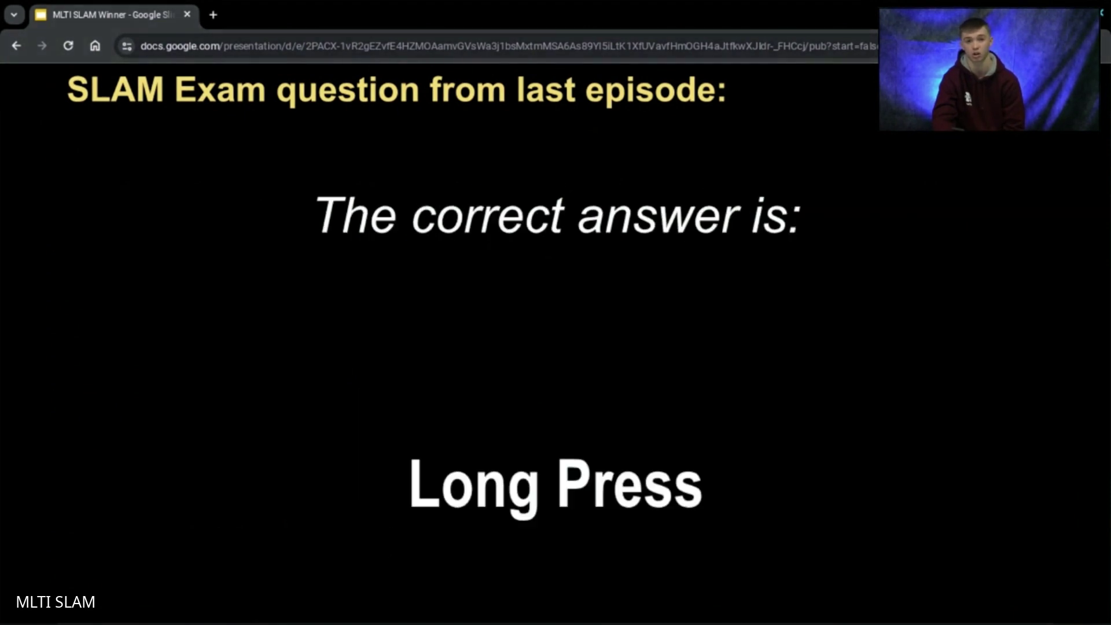
{"action": "key", "text": "Right"}
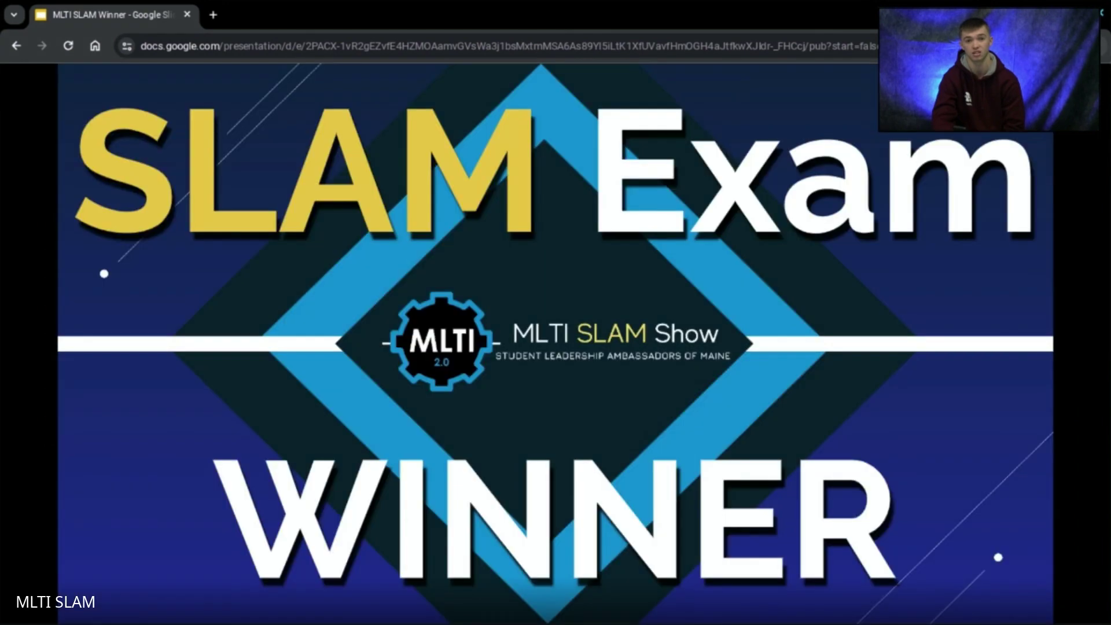
{"action": "key", "text": "Right"}
{"action": "left_click", "coordinate": [1097, 46]}
{"action": "left_click", "coordinate": [1078, 291]}
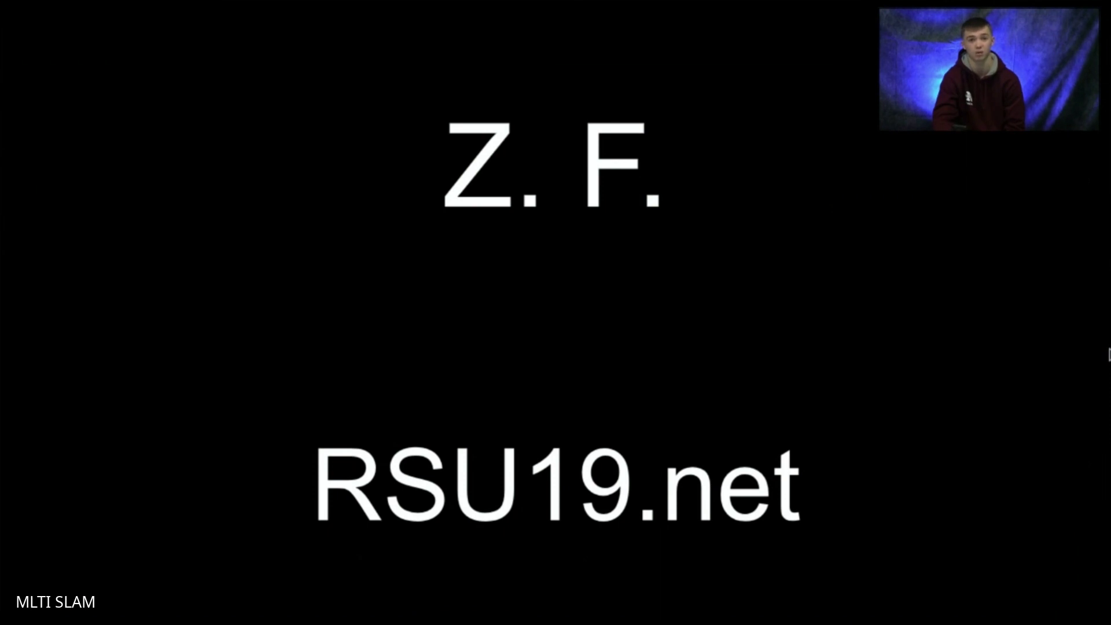
Step: Advance from the winner announcement to the MLTI SLAM Show title slide
{"action": "key", "text": "Right"}
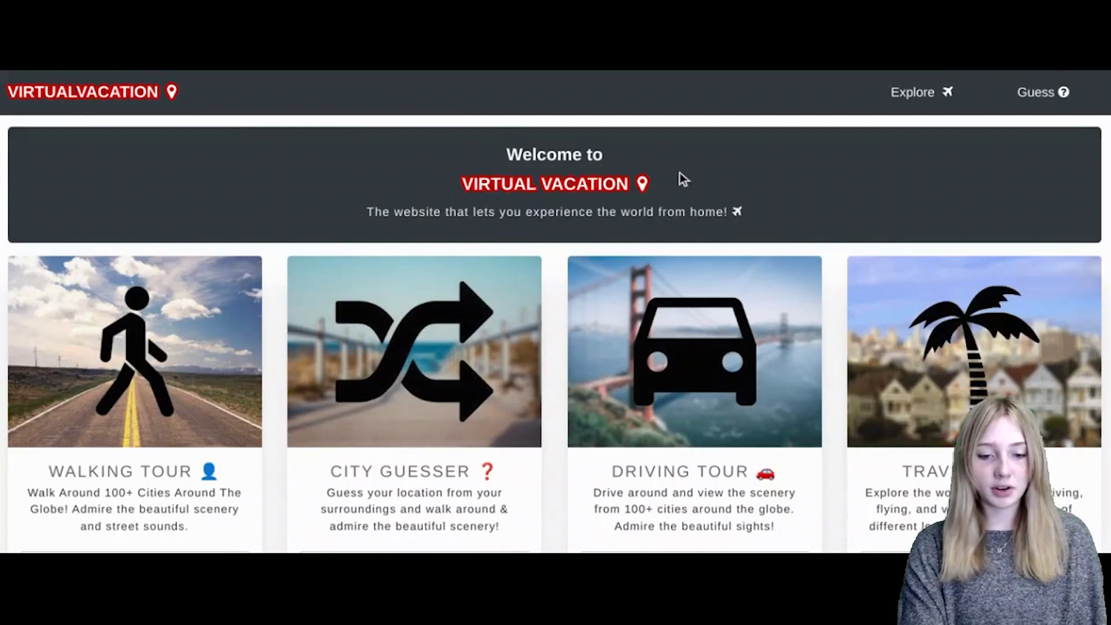
Step: Open City Guesser on Virtual Vacation and start the USA guessing round
{"action": "scroll", "coordinate": [883, 228], "scroll_direction": "down", "scroll_amount": 2}
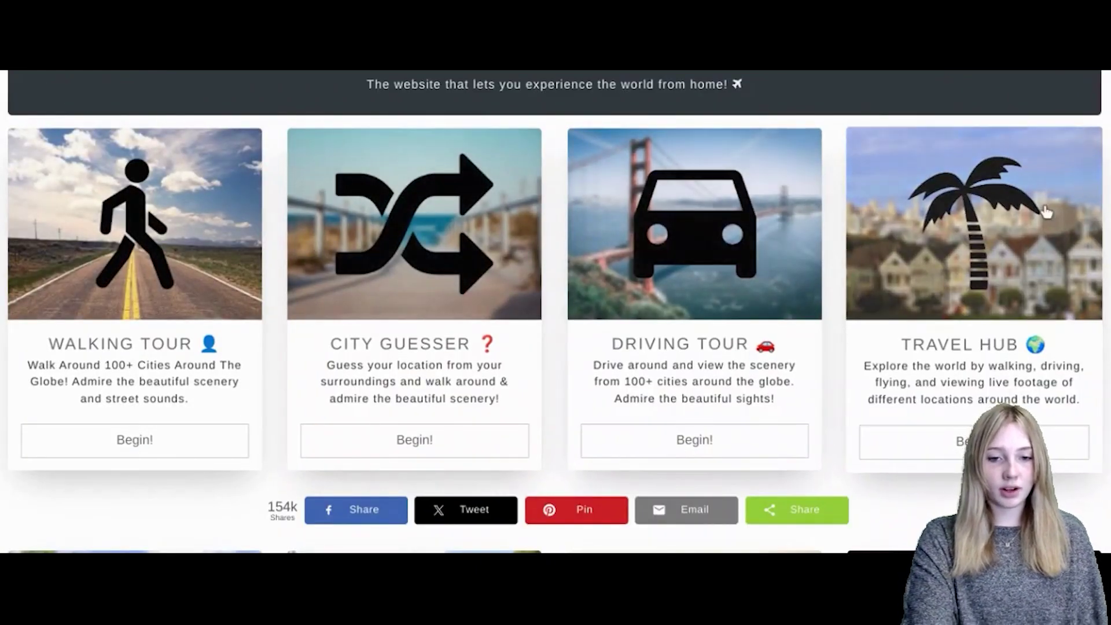
{"action": "left_click", "coordinate": [461, 454]}
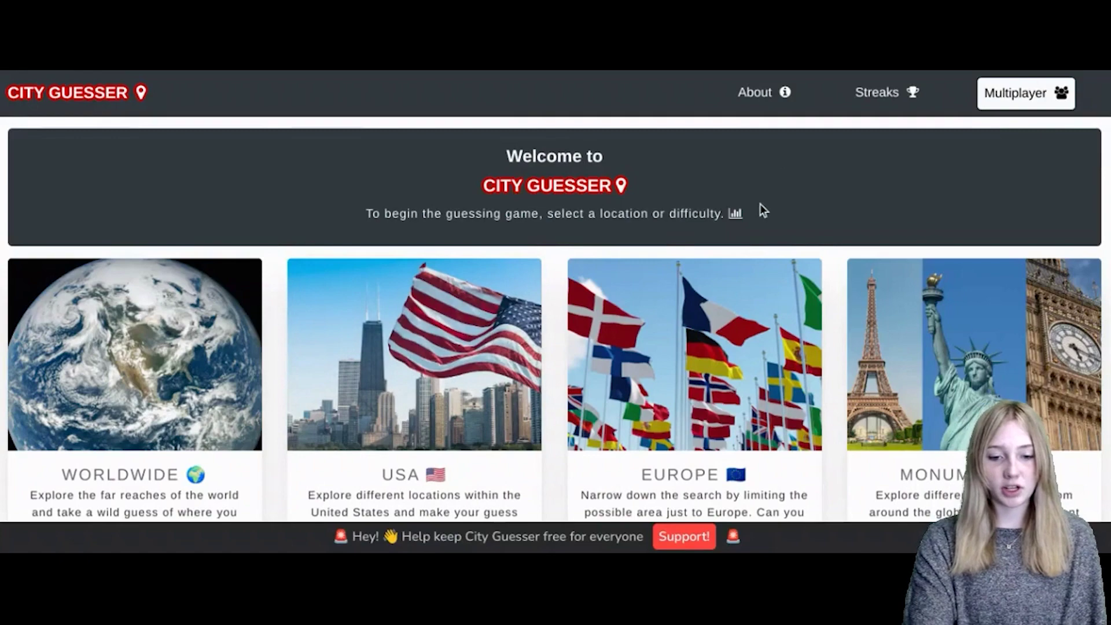
{"action": "scroll", "coordinate": [760, 205], "scroll_direction": "down", "scroll_amount": 2}
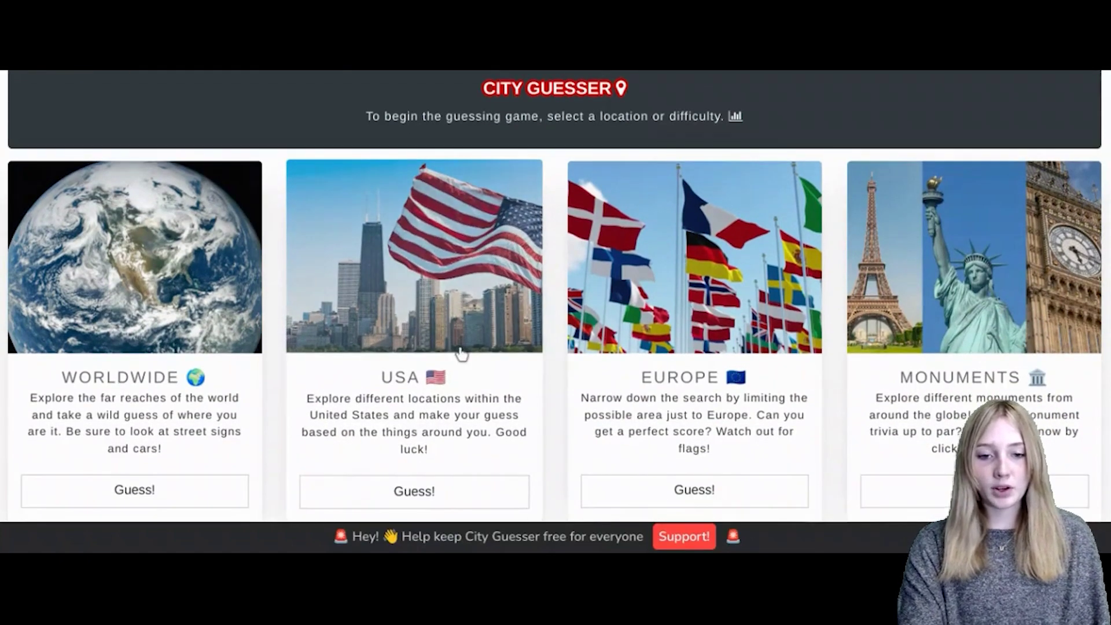
{"action": "left_click", "coordinate": [455, 496]}
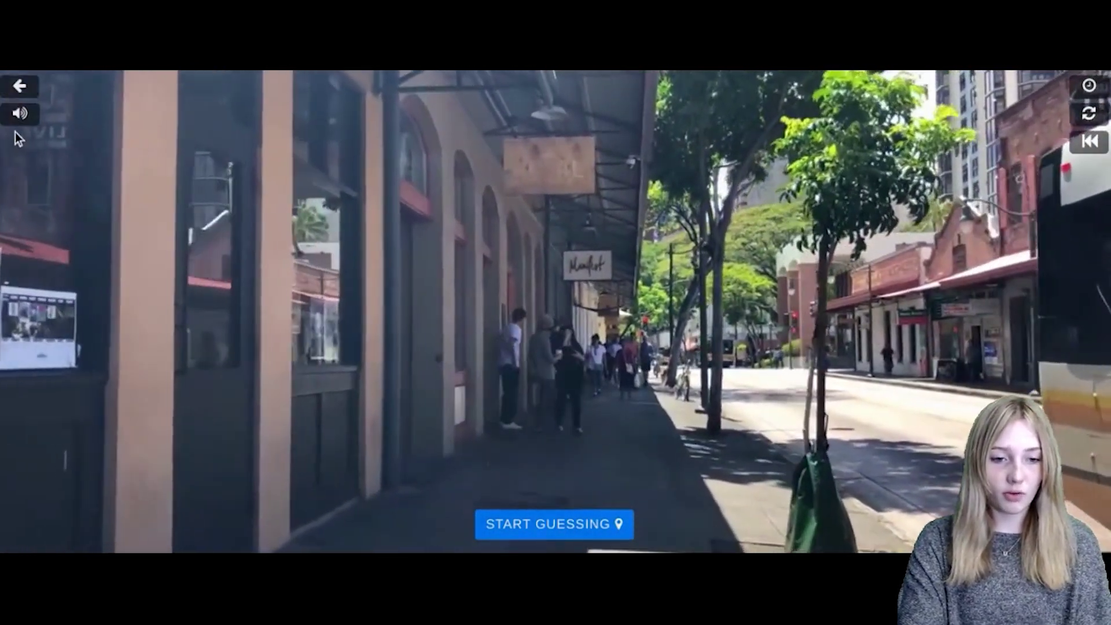
Step: Lower the street video volume to about two-thirds and try x0.1 speed before returning near normal
{"action": "mouse_move", "coordinate": [22, 119]}
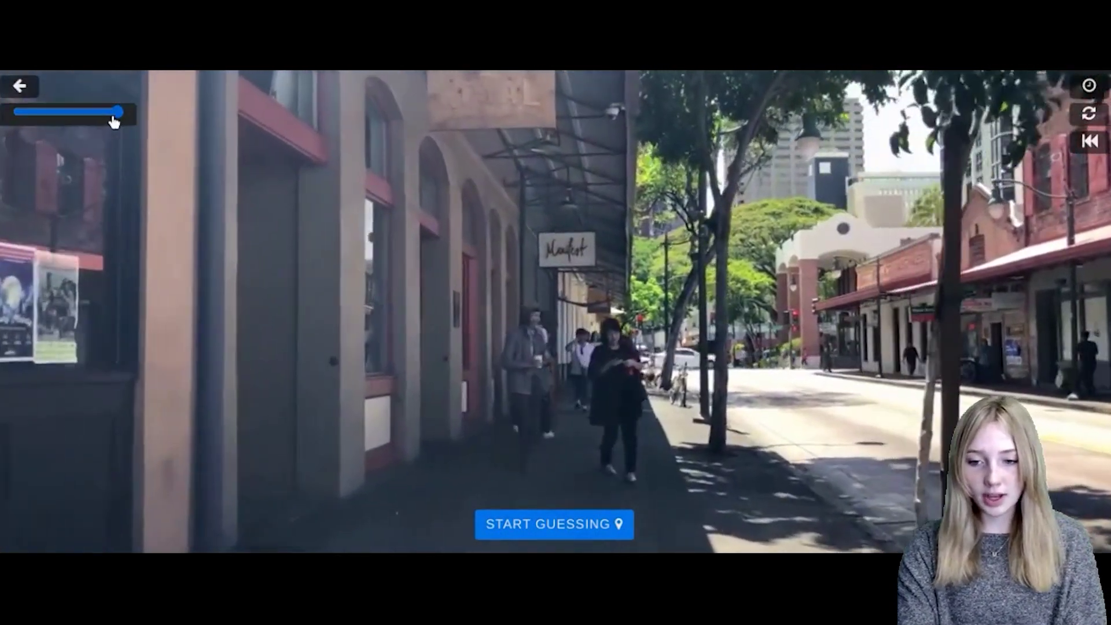
{"action": "left_click_drag", "start_coordinate": [116, 112], "coordinate": [81, 112]}
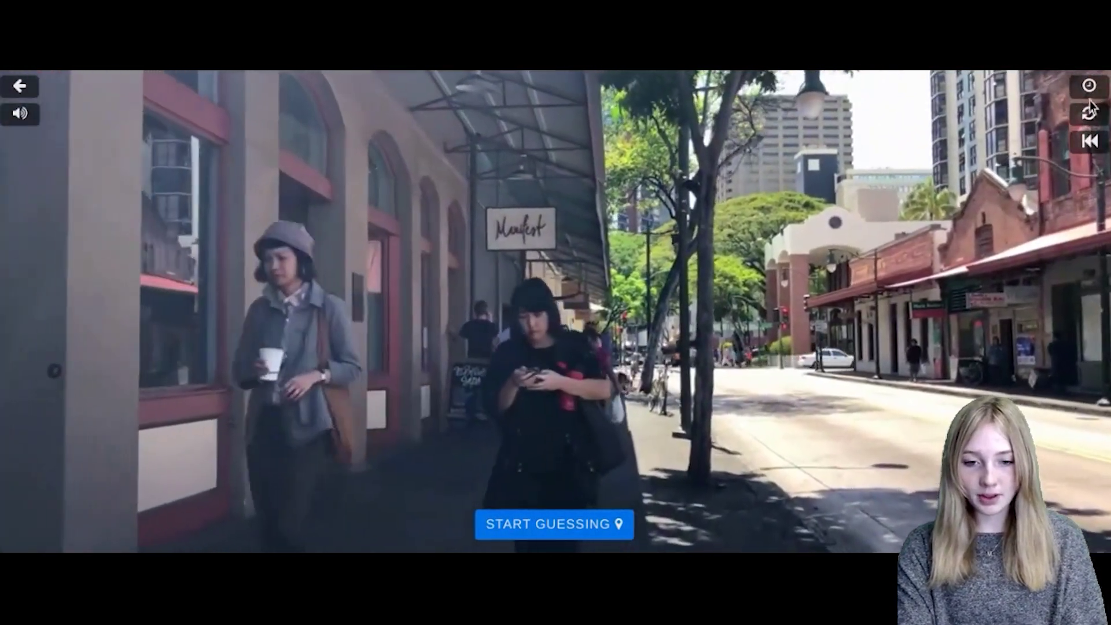
{"action": "mouse_move", "coordinate": [1092, 92]}
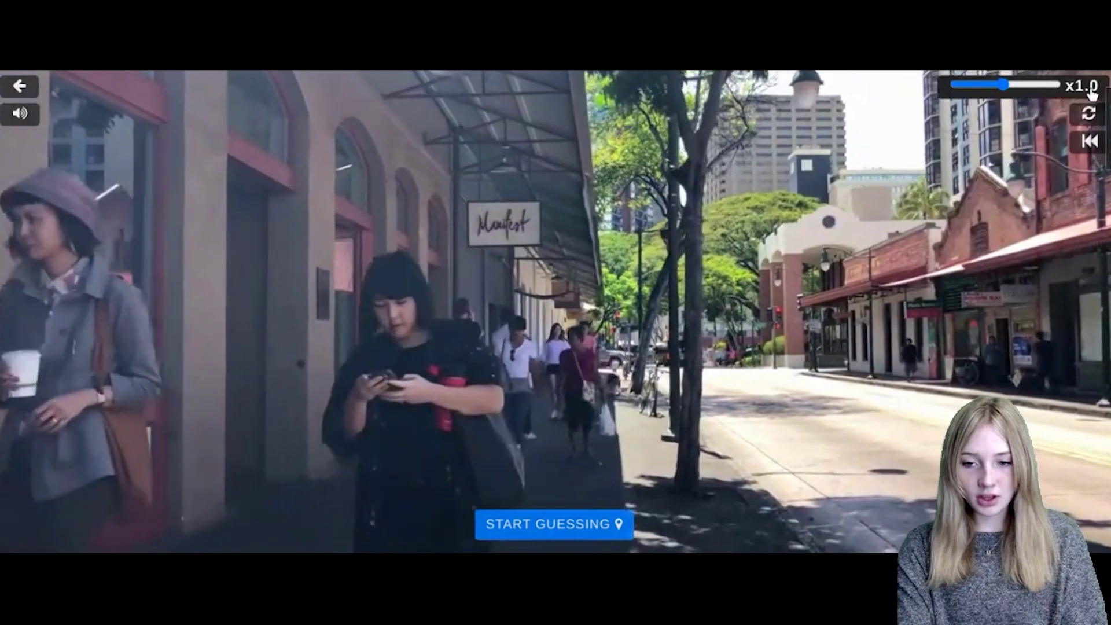
{"action": "scroll", "coordinate": [1092, 92], "scroll_direction": "up", "scroll_amount": 10}
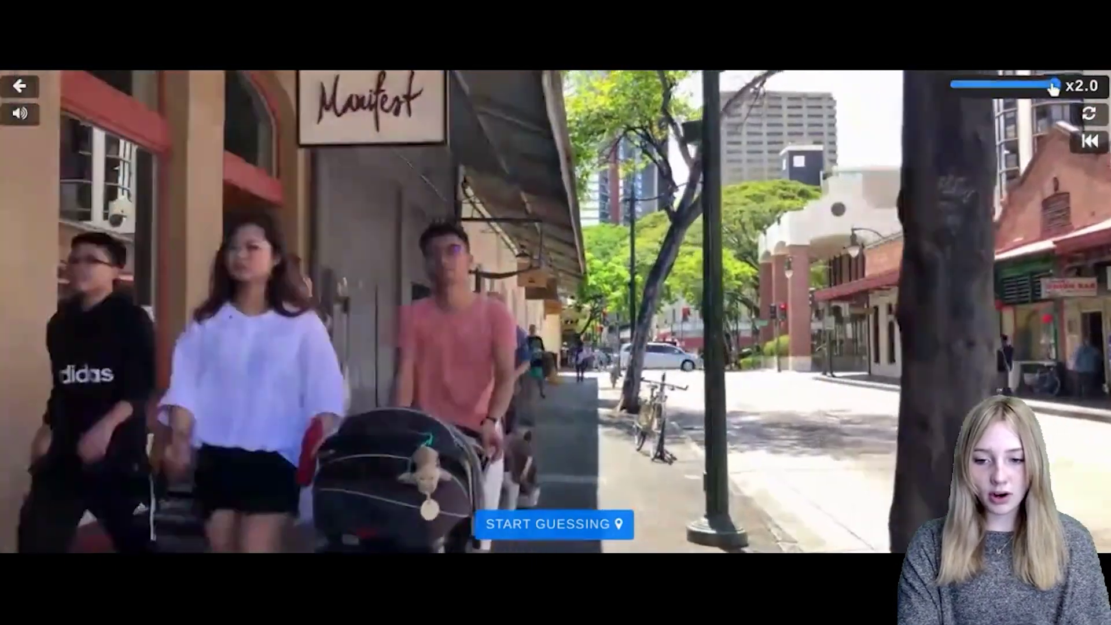
{"action": "left_click", "coordinate": [957, 87]}
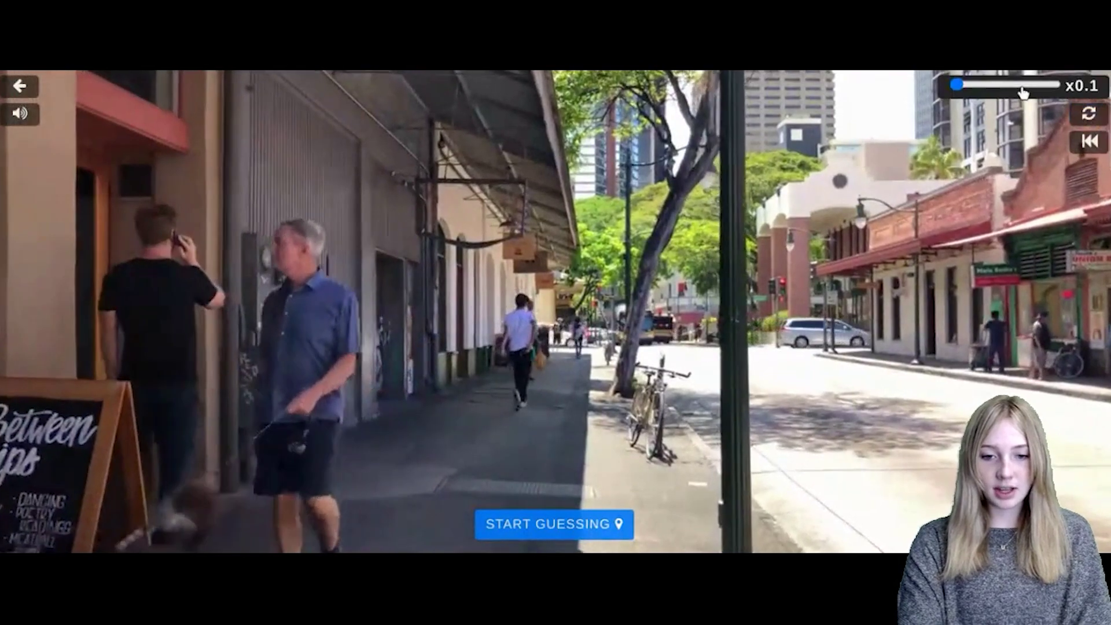
{"action": "left_click", "coordinate": [1023, 87]}
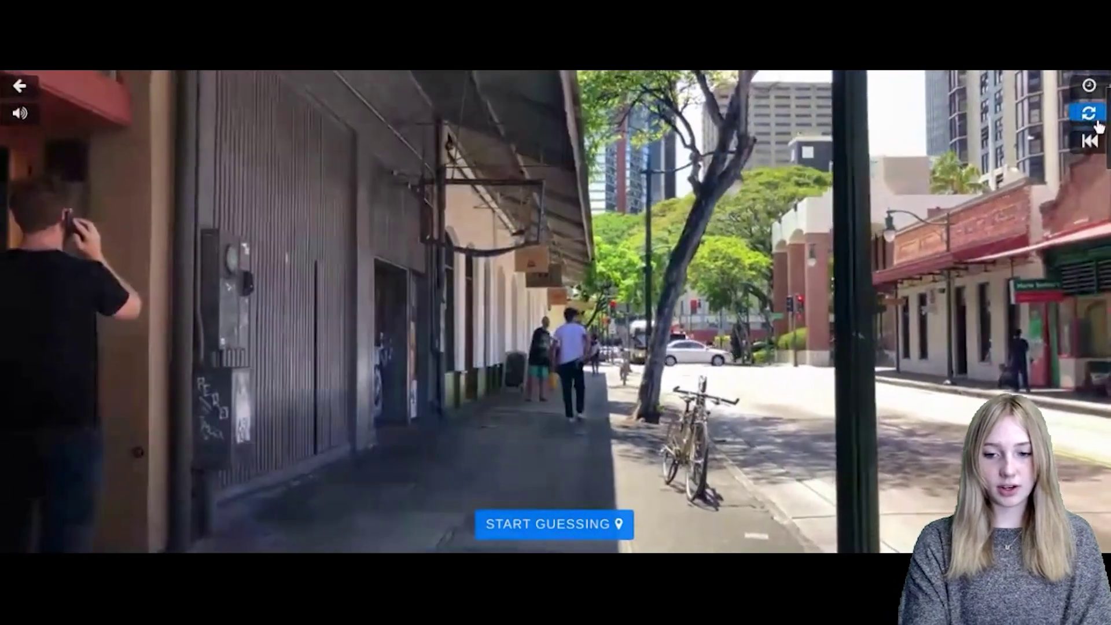
Step: Reload and rewind the street video, then bring up the USA guess map
{"action": "left_click", "coordinate": [1089, 114]}
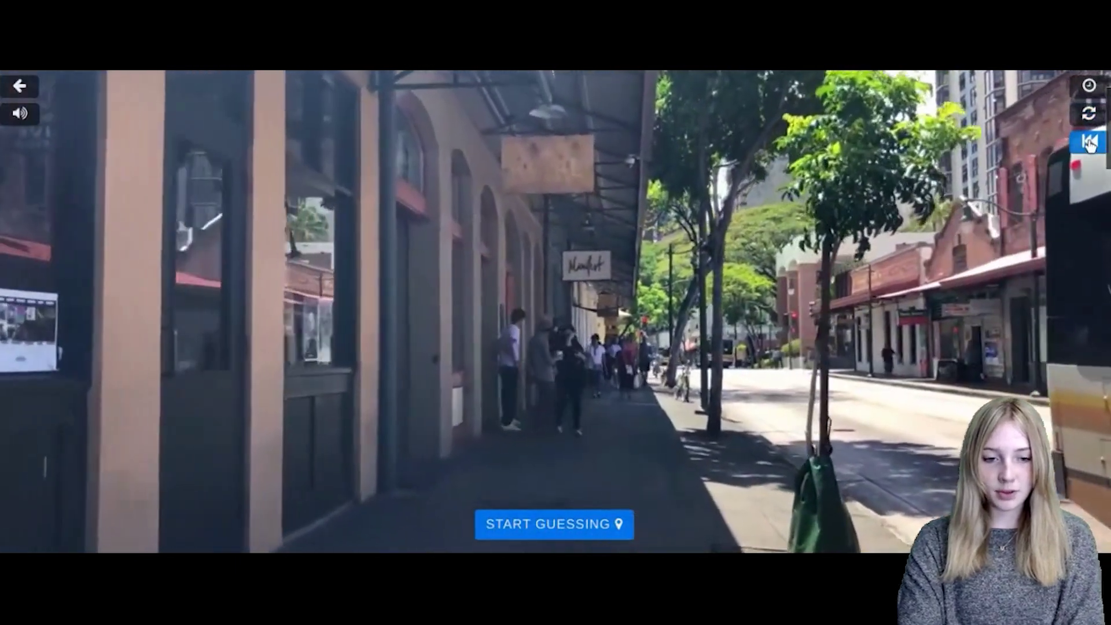
{"action": "left_click", "coordinate": [1089, 142]}
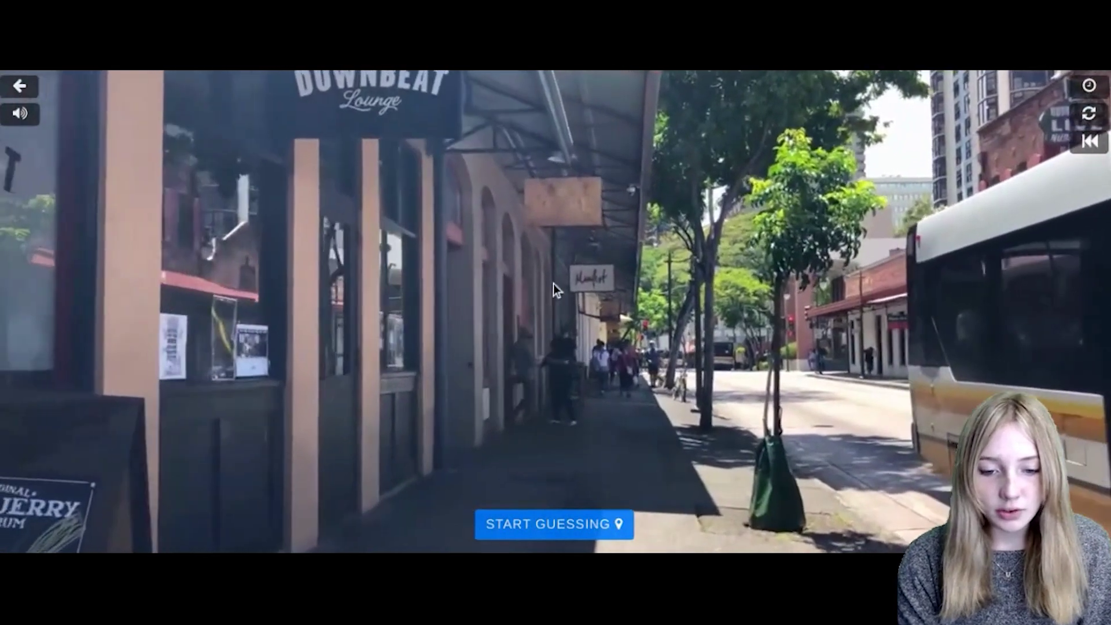
{"action": "left_click", "coordinate": [554, 524]}
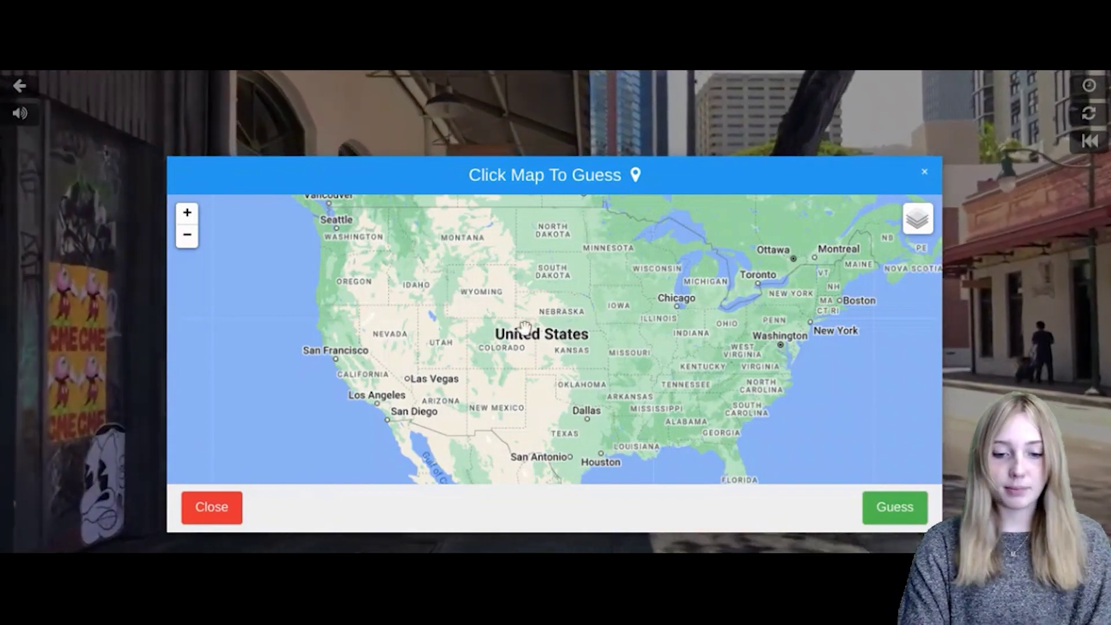
Step: Guess near Casper, Wyoming, scoring 3258 miles off from Honolulu, and move to the next round
{"action": "scroll", "coordinate": [426, 313], "scroll_direction": "up", "scroll_amount": 2}
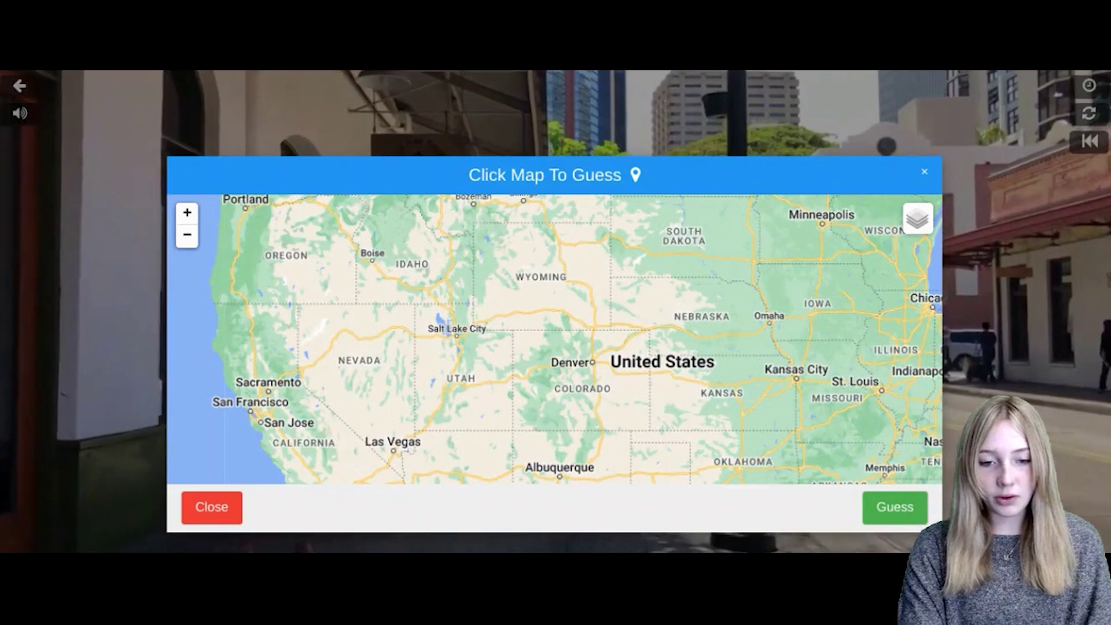
{"action": "scroll", "coordinate": [420, 299], "scroll_direction": "up", "scroll_amount": 1}
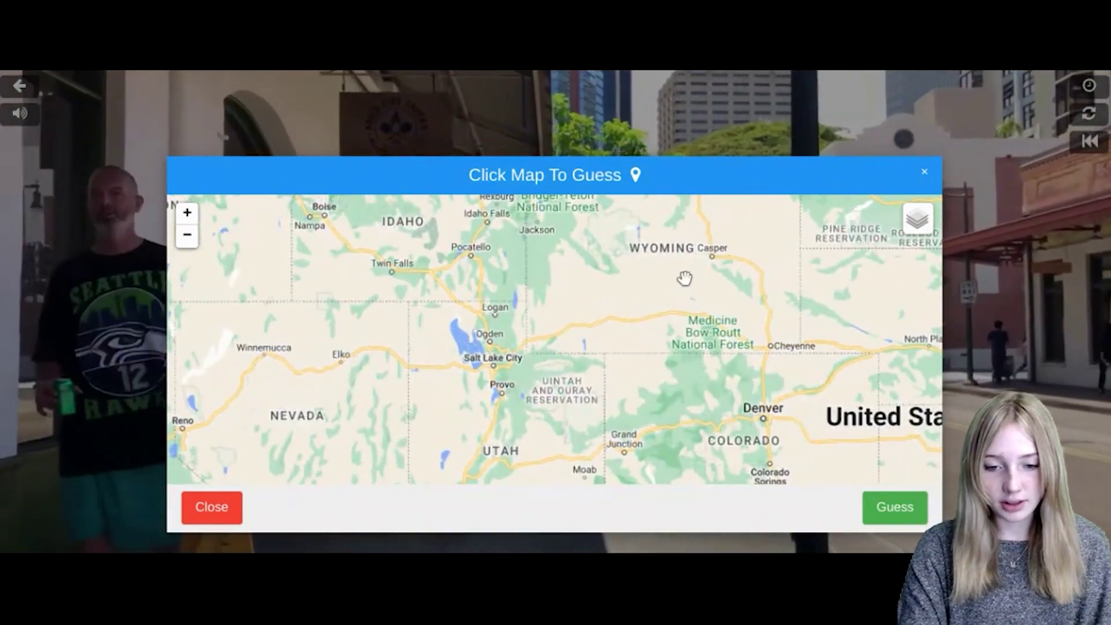
{"action": "left_click", "coordinate": [682, 270]}
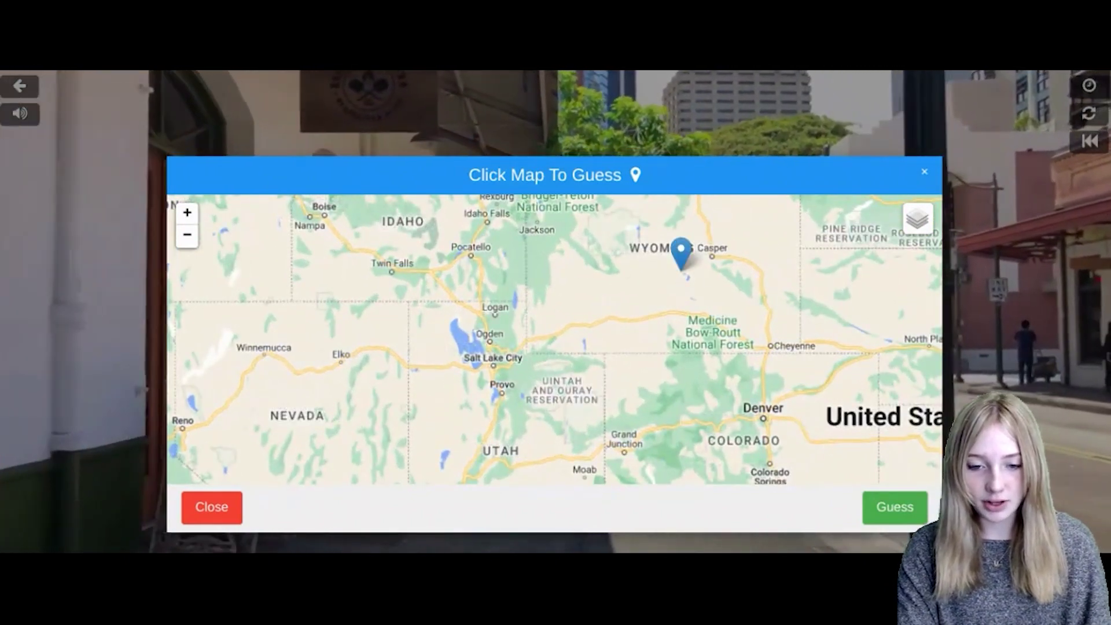
{"action": "left_click", "coordinate": [906, 521]}
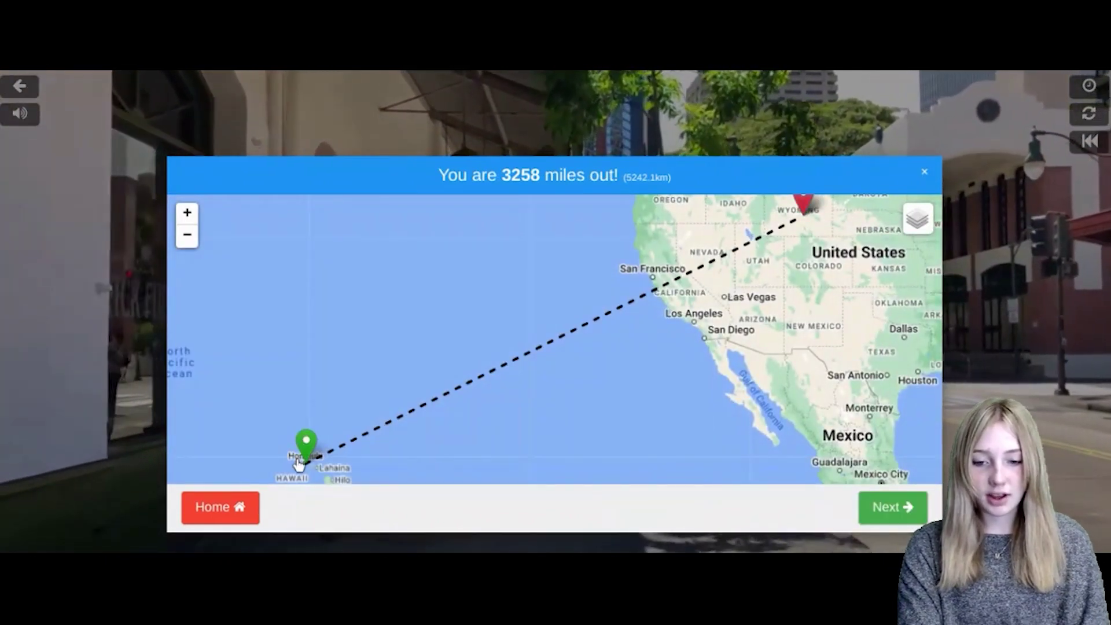
{"action": "left_click", "coordinate": [896, 507]}
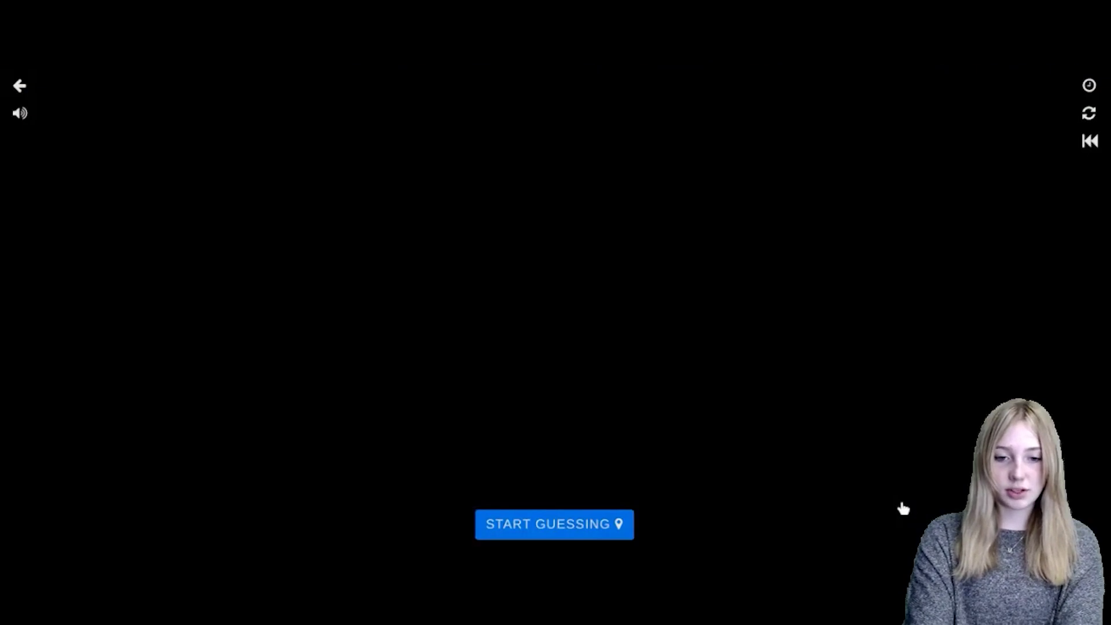